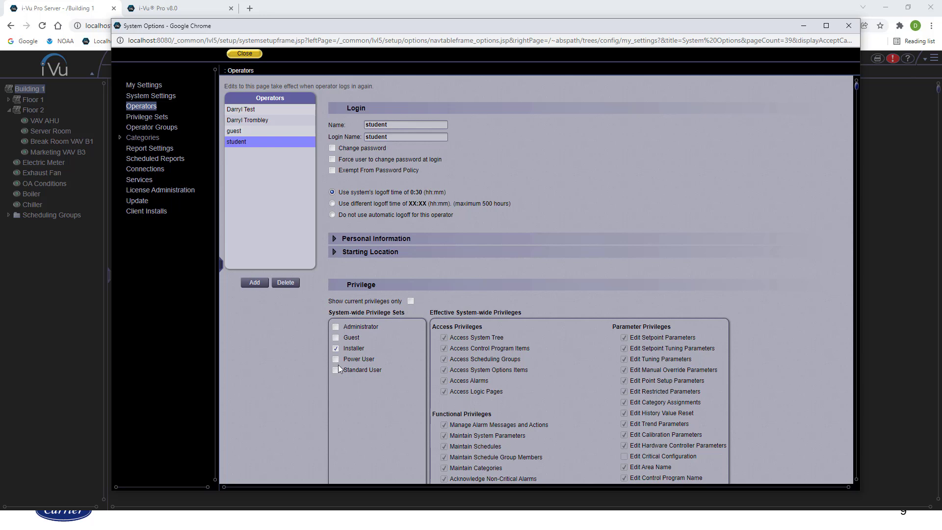
Inspect the guest and two other operators' login and privilege settings, then go to Privilege Sets
{"action": "left_click", "coordinate": [242, 130]}
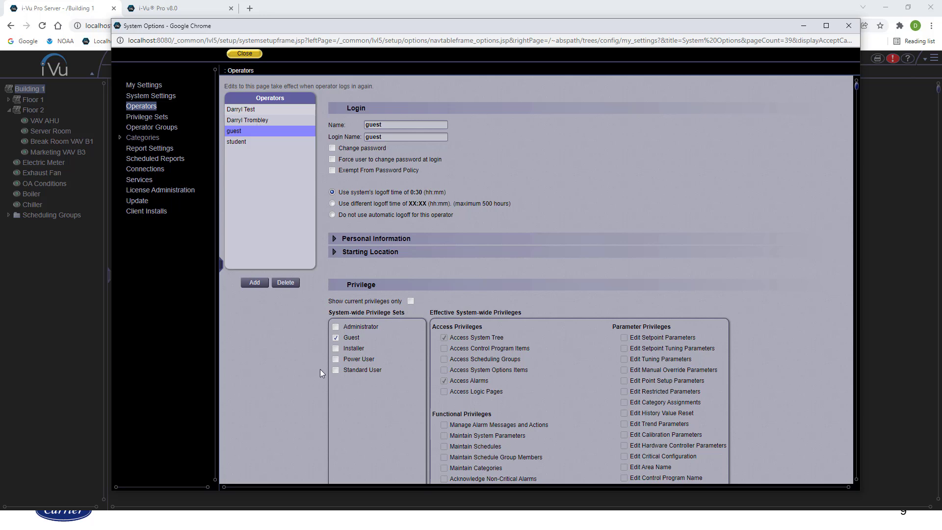
{"action": "left_click", "coordinate": [272, 120]}
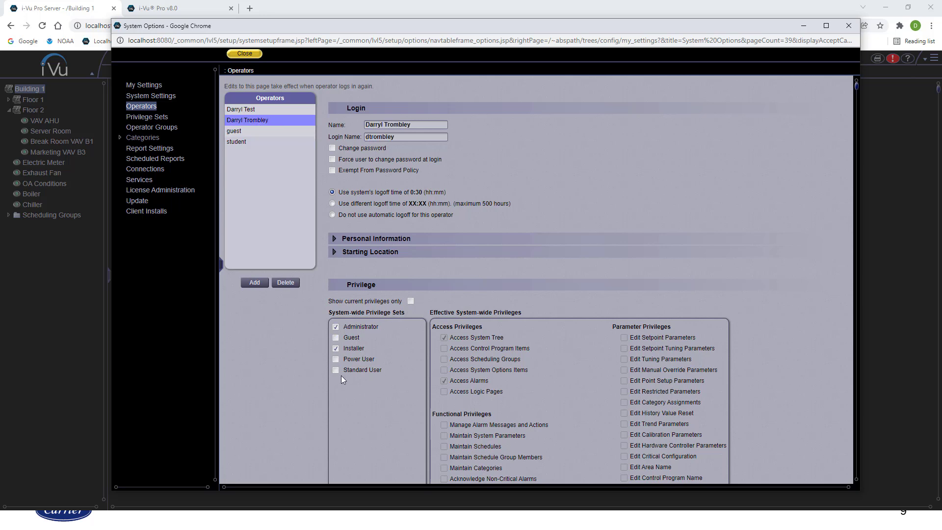
{"action": "left_click", "coordinate": [280, 109]}
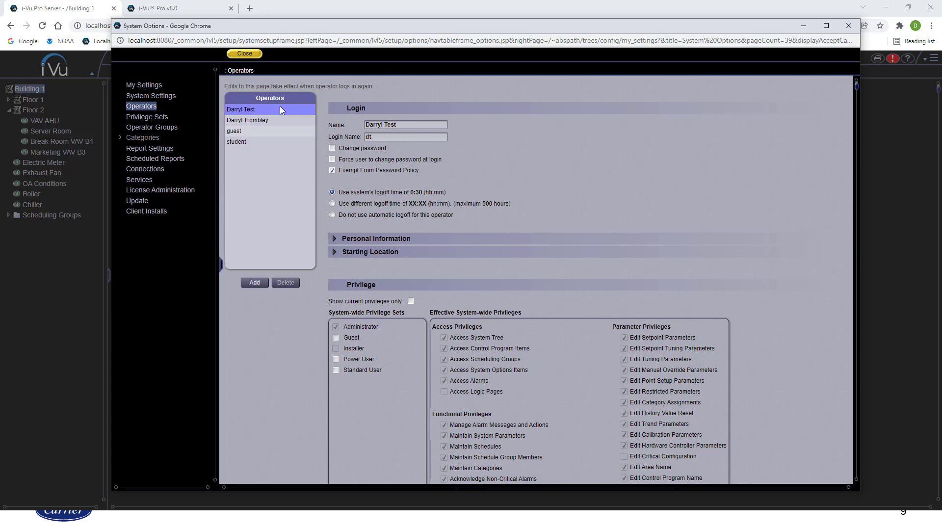
{"action": "left_click", "coordinate": [160, 117]}
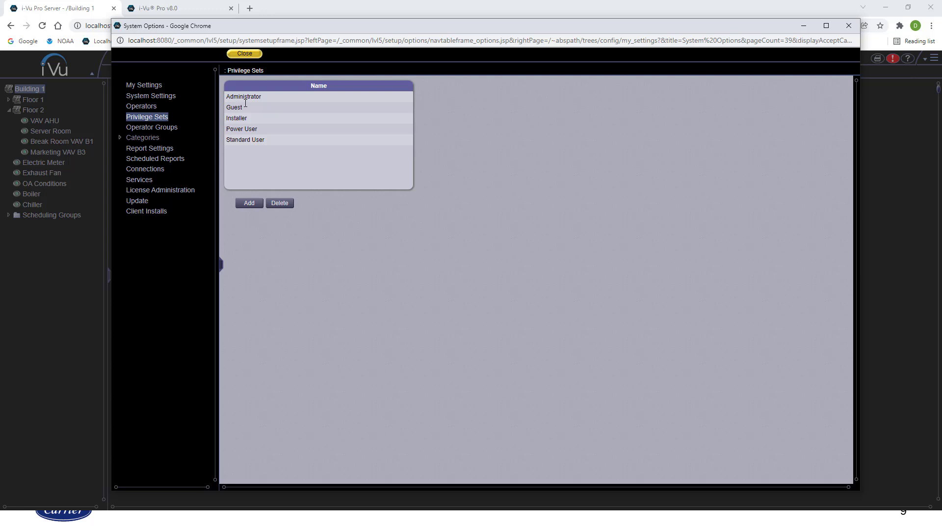
View the Standard User privilege set and scroll through its privilege checkboxes
{"action": "left_click", "coordinate": [259, 141]}
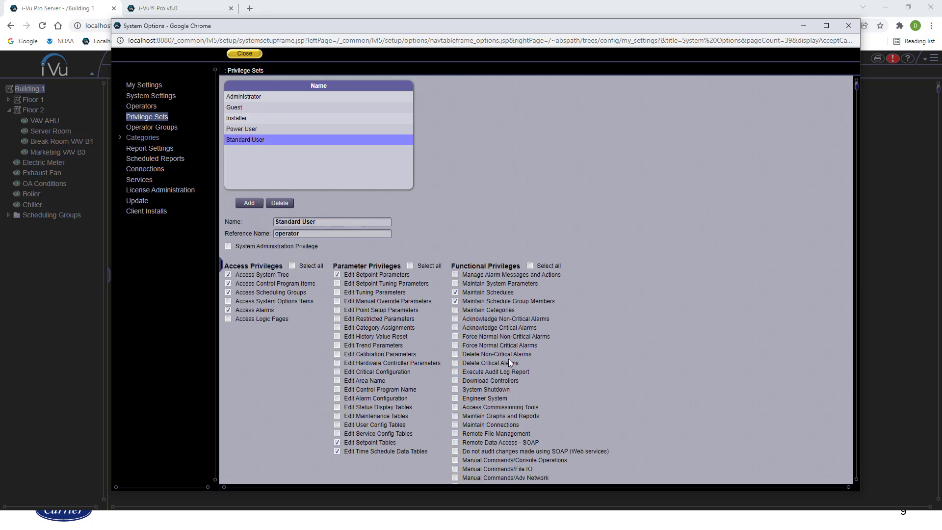
{"action": "scroll", "coordinate": [509, 360], "scroll_direction": "down", "scroll_amount": 1}
{"action": "scroll", "coordinate": [505, 358], "scroll_direction": "up", "scroll_amount": 1}
Add a new privilege set named 'Scheduler'
{"action": "left_click", "coordinate": [252, 201]}
{"action": "double_click", "coordinate": [305, 223]}
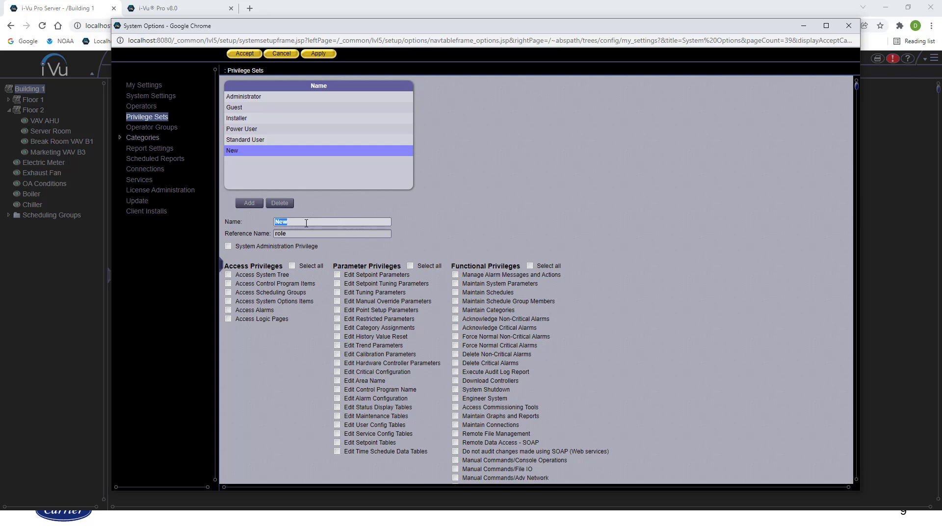
{"action": "type", "text": "Scheduler"}
Grant Access System Tree and Maintain Schedule Group Members, then apply and accept the set
{"action": "left_click", "coordinate": [228, 275]}
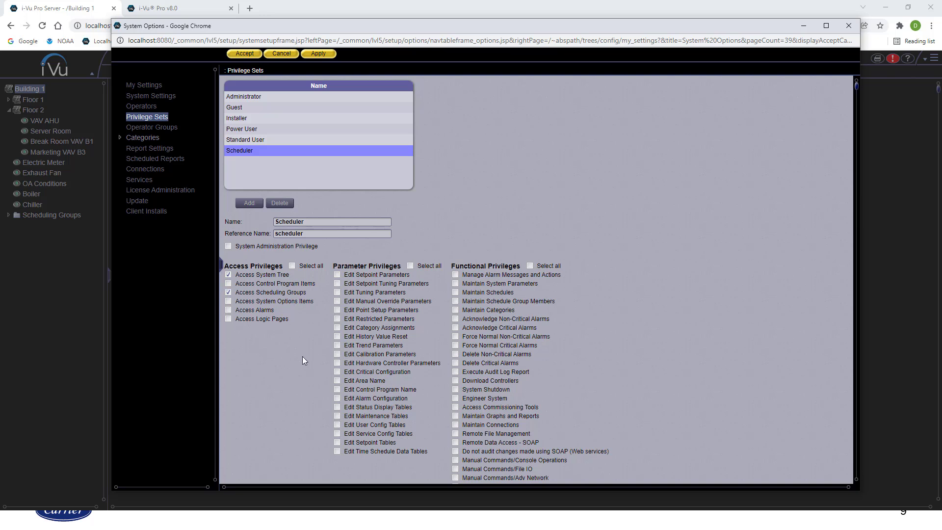
{"action": "left_click", "coordinate": [456, 301]}
{"action": "scroll", "coordinate": [455, 302], "scroll_direction": "down", "scroll_amount": 1}
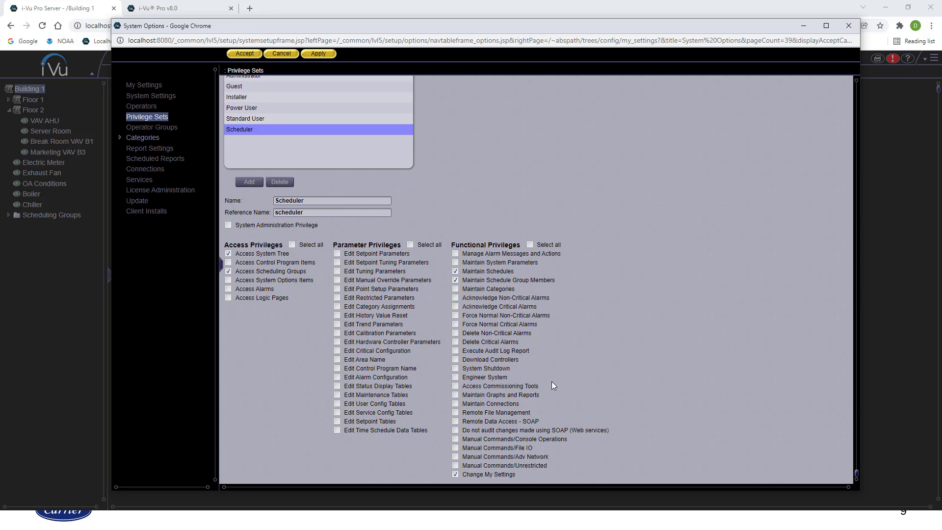
{"action": "scroll", "coordinate": [552, 384], "scroll_direction": "up", "scroll_amount": 1}
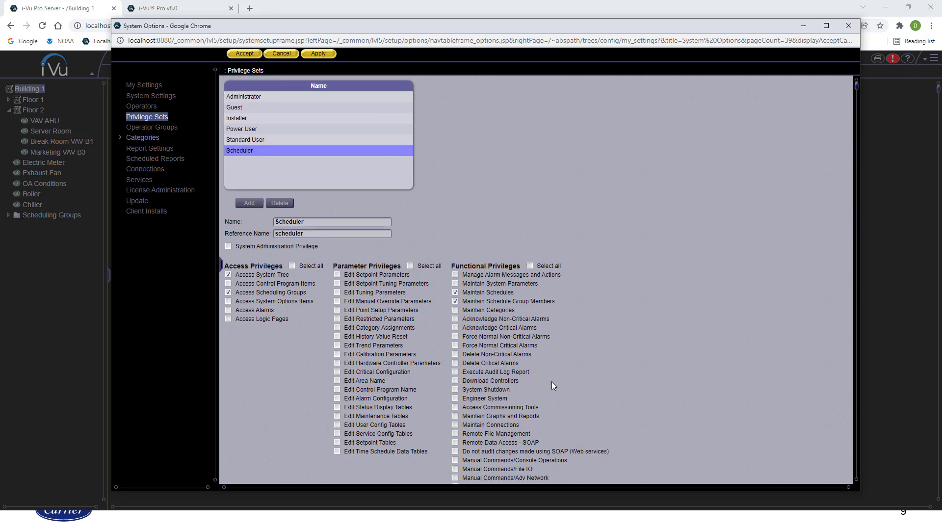
{"action": "left_click", "coordinate": [320, 55]}
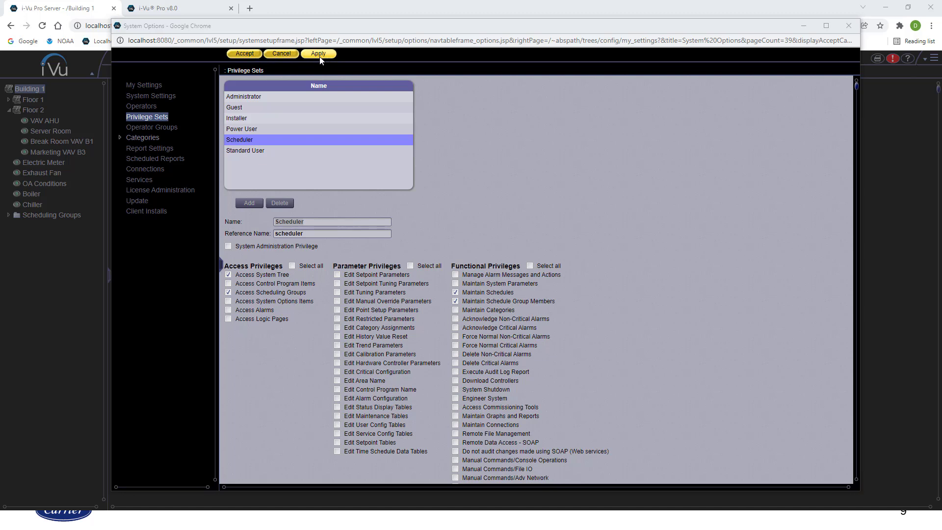
{"action": "left_click", "coordinate": [245, 54]}
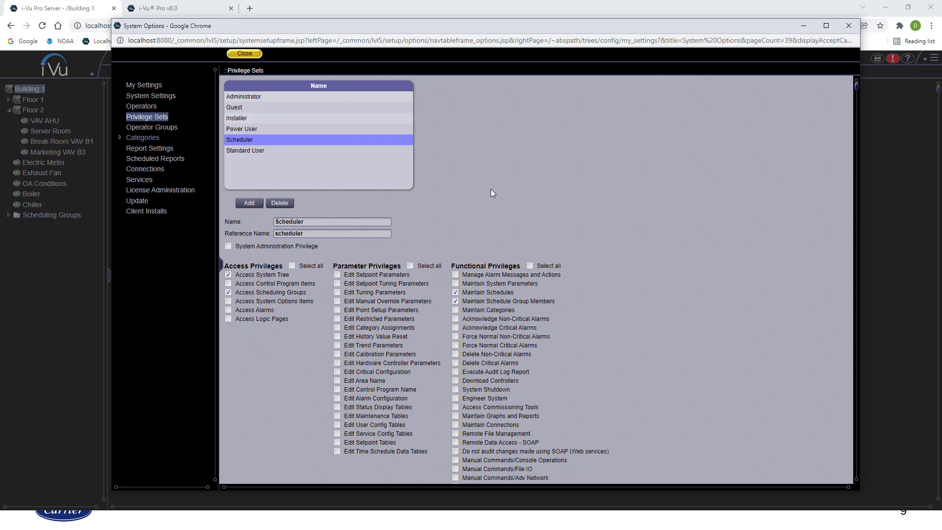
Add a new operator and enter the operator's full name and login name
{"action": "left_click", "coordinate": [146, 107]}
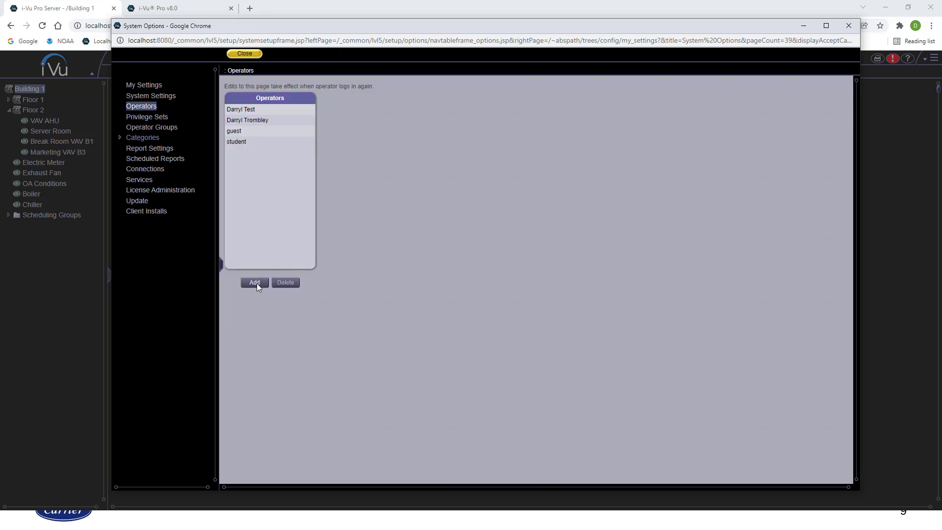
{"action": "left_click", "coordinate": [255, 283]}
{"action": "double_click", "coordinate": [386, 127]}
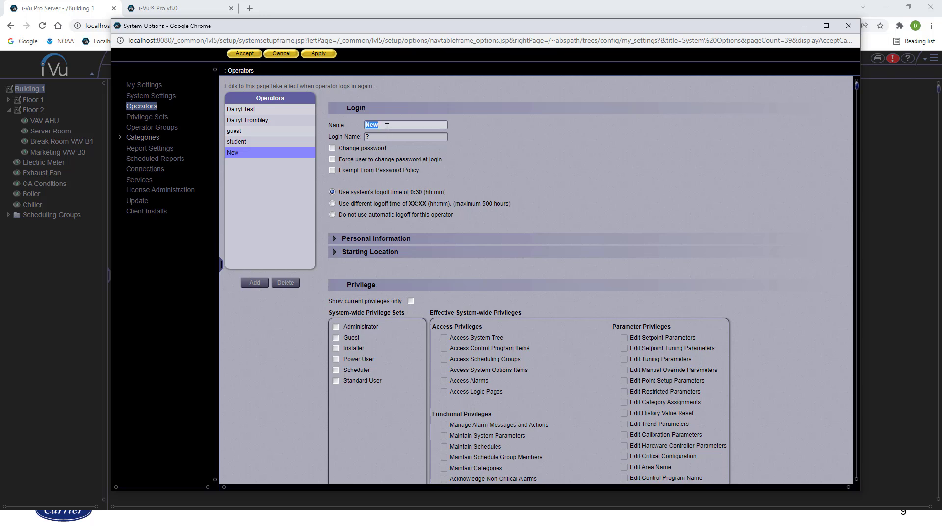
{"action": "type", "text": "John Doe"}
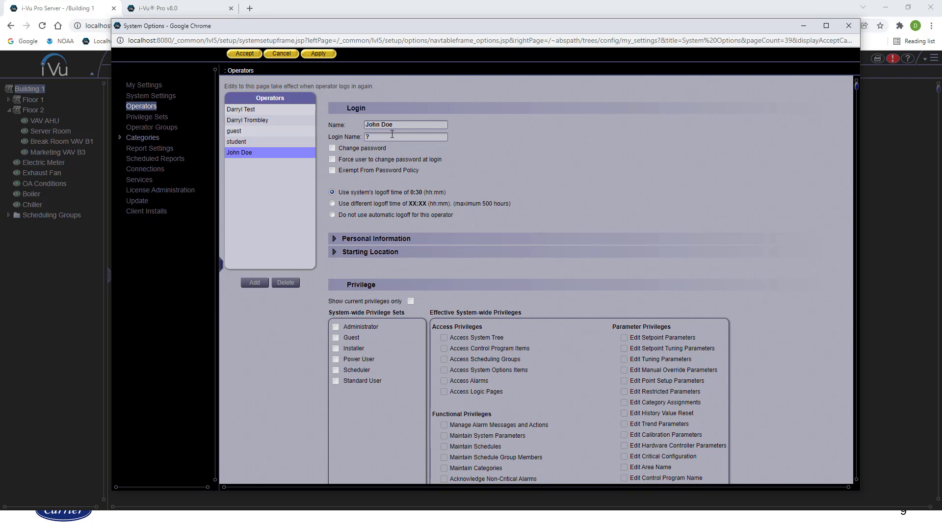
{"action": "double_click", "coordinate": [392, 136]}
{"action": "type", "text": "jdoe"}
Turn on Change password, then enter and confirm the operator's new password
{"action": "left_click", "coordinate": [332, 148]}
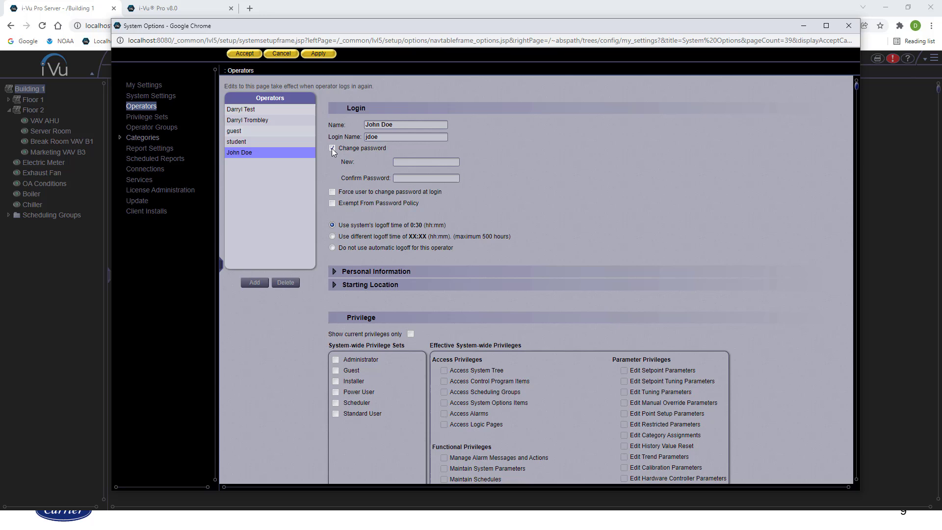
{"action": "left_click", "coordinate": [415, 163]}
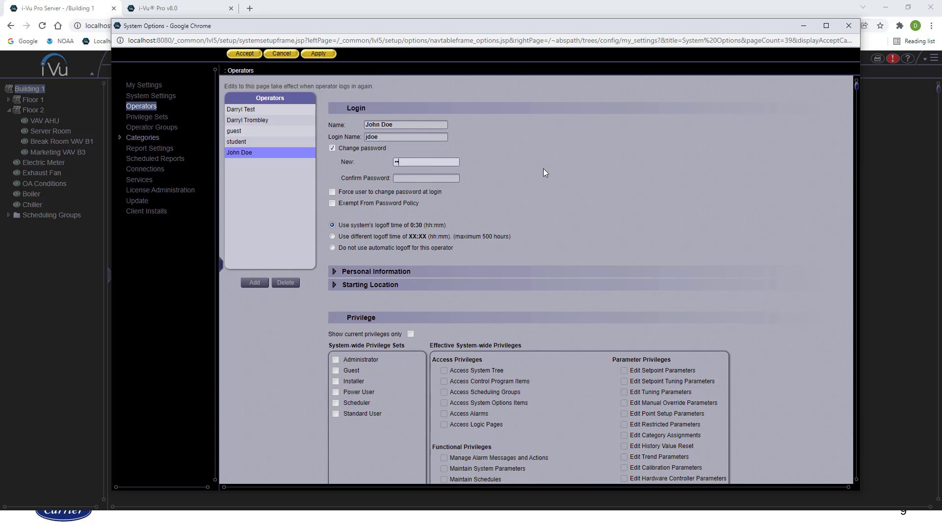
{"action": "type", "text": "12345678"}
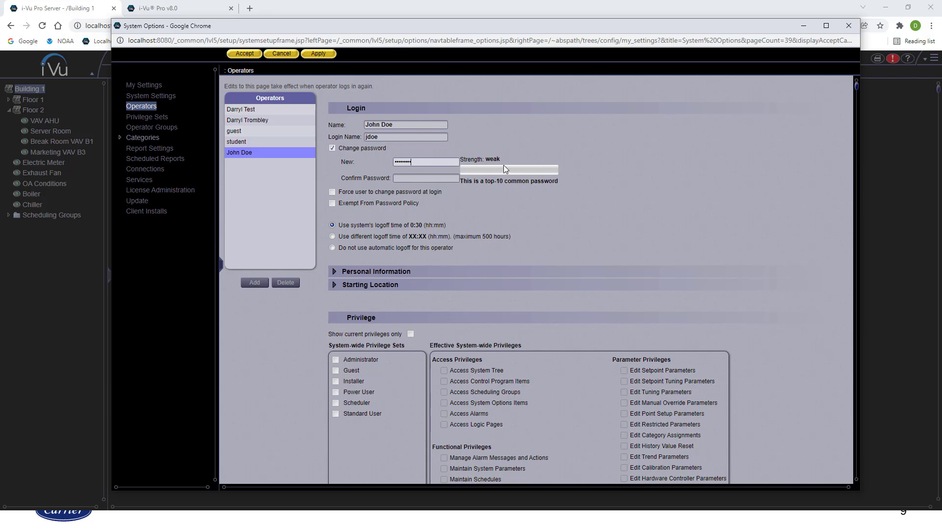
{"action": "left_click", "coordinate": [450, 178]}
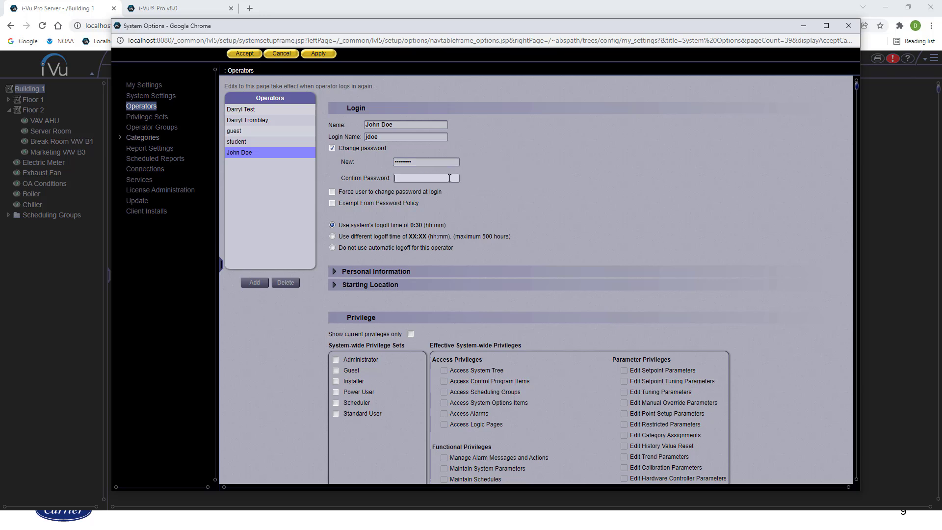
{"action": "type", "text": "12345678"}
{"action": "left_click", "coordinate": [508, 192]}
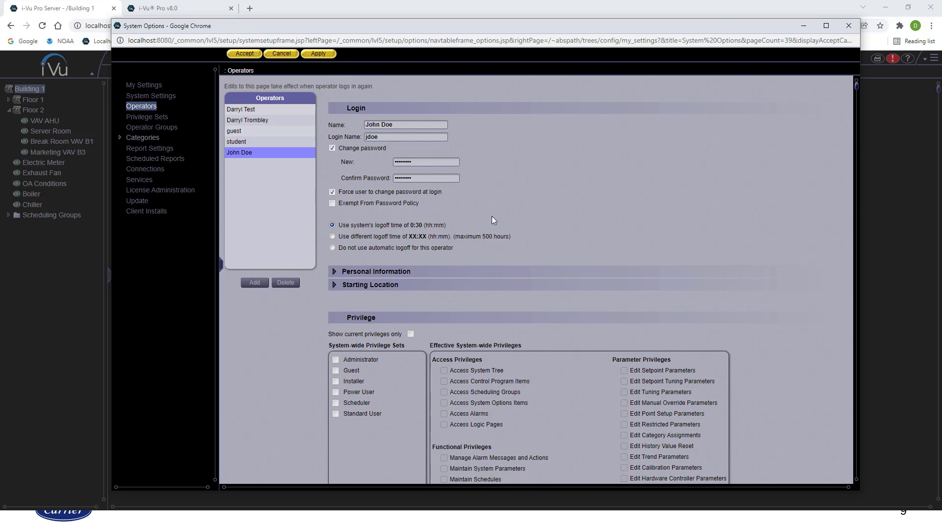
{"action": "scroll", "coordinate": [491, 216], "scroll_direction": "down", "scroll_amount": 5}
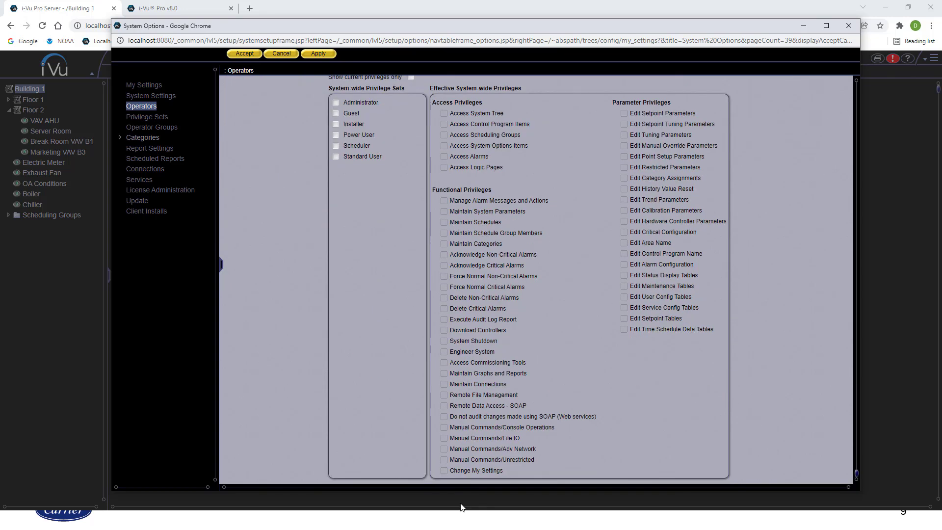
Give the new operator the Scheduler privilege set, apply, then go to Operator Groups
{"action": "scroll", "coordinate": [608, 326], "scroll_direction": "up", "scroll_amount": 5}
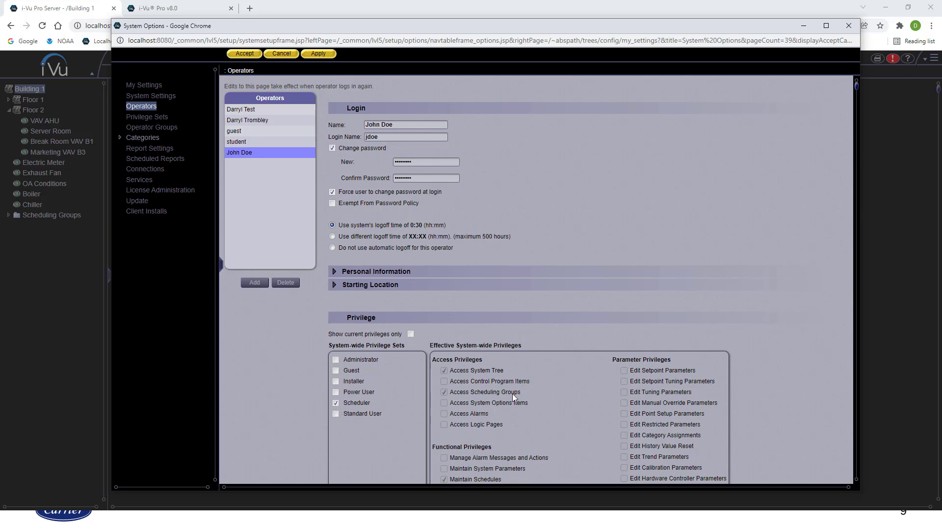
{"action": "scroll", "coordinate": [513, 393], "scroll_direction": "down", "scroll_amount": 4}
{"action": "scroll", "coordinate": [517, 392], "scroll_direction": "down", "scroll_amount": 1}
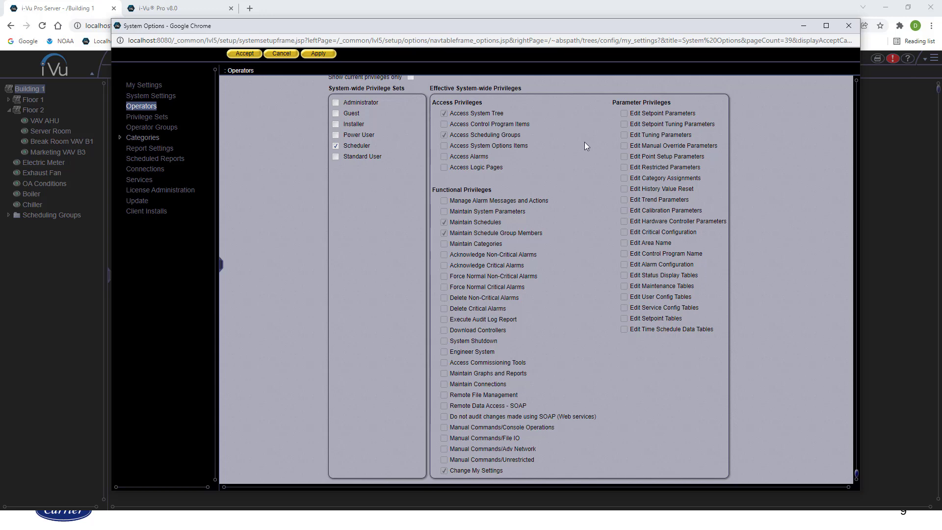
{"action": "scroll", "coordinate": [392, 228], "scroll_direction": "up", "scroll_amount": 5}
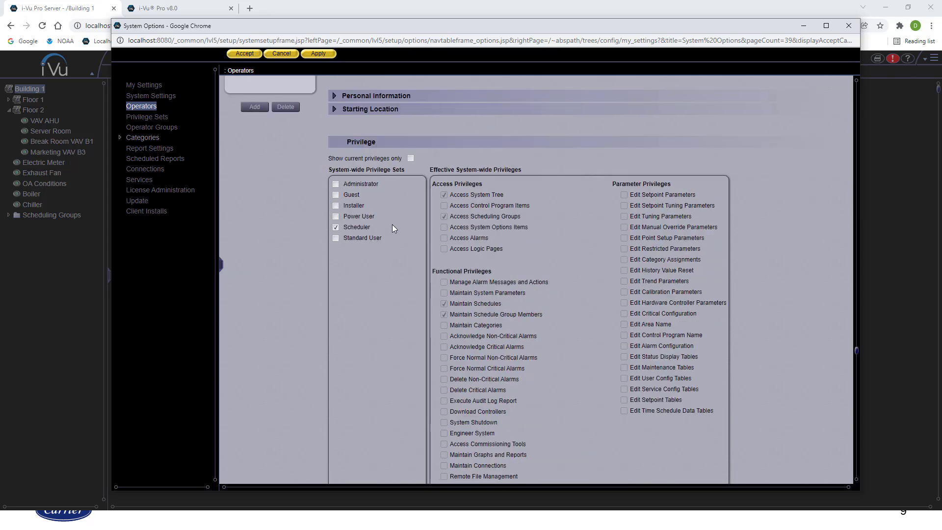
{"action": "left_click", "coordinate": [319, 54]}
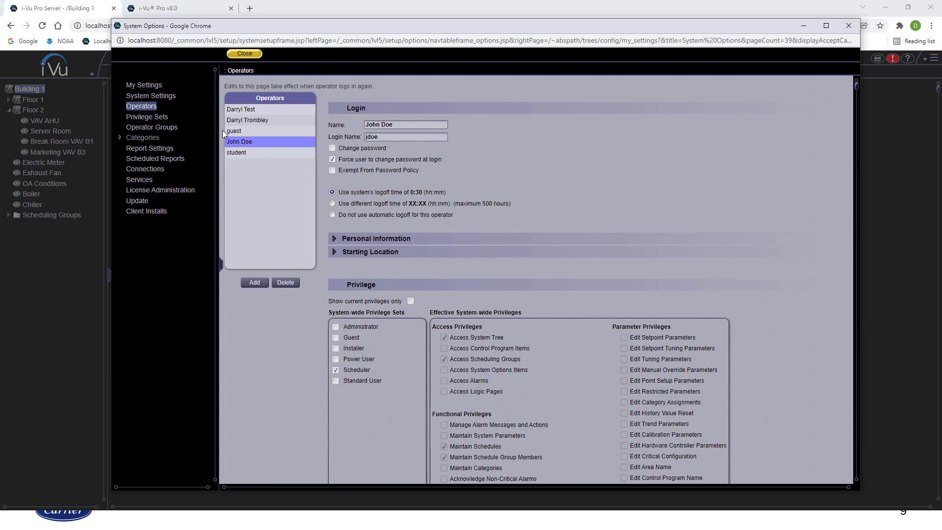
{"action": "left_click", "coordinate": [160, 127]}
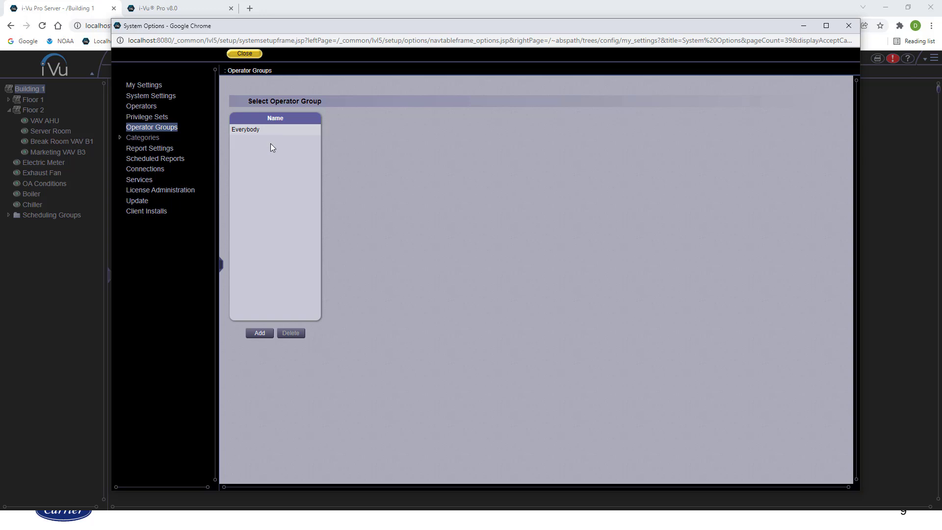
Create and save an operator group named 'New Hires', then return to Operators
{"action": "left_click", "coordinate": [259, 334]}
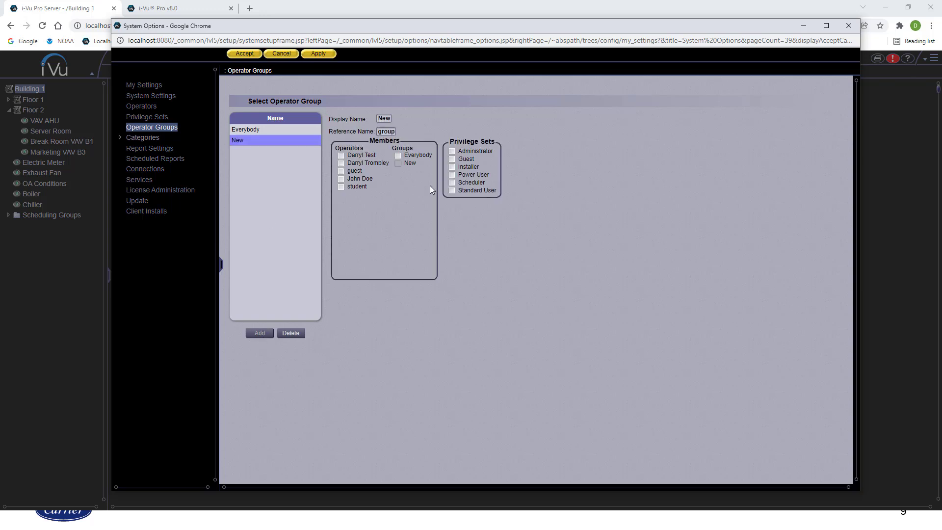
{"action": "double_click", "coordinate": [386, 118]}
{"action": "type", "text": "New Hires"}
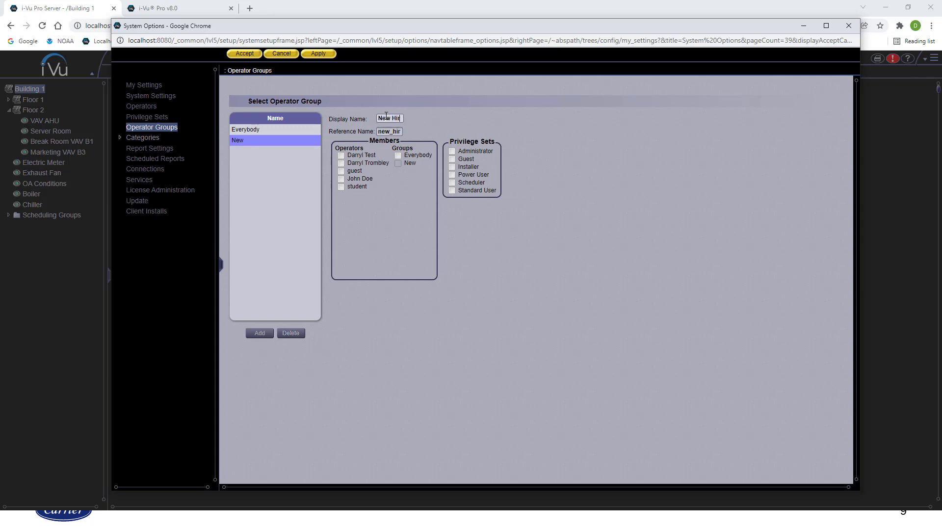
{"action": "left_click", "coordinate": [444, 114]}
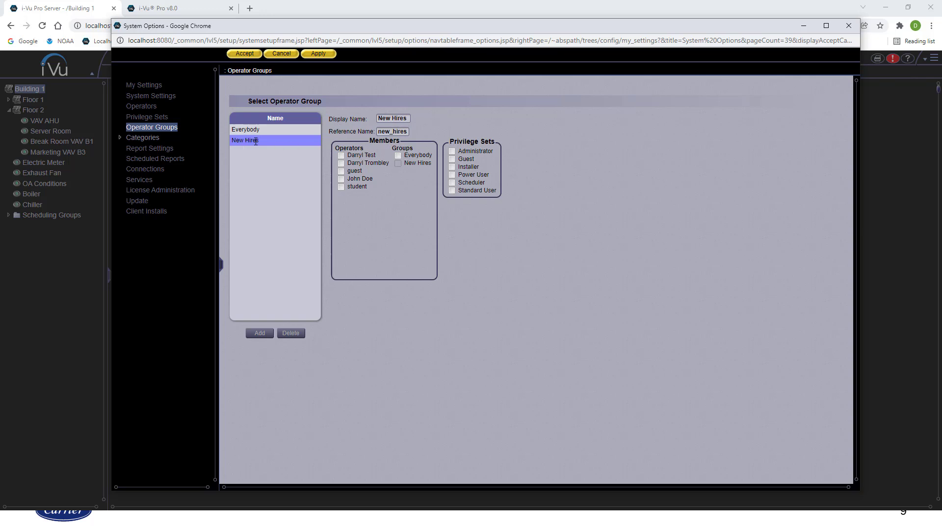
{"action": "left_click", "coordinate": [319, 54]}
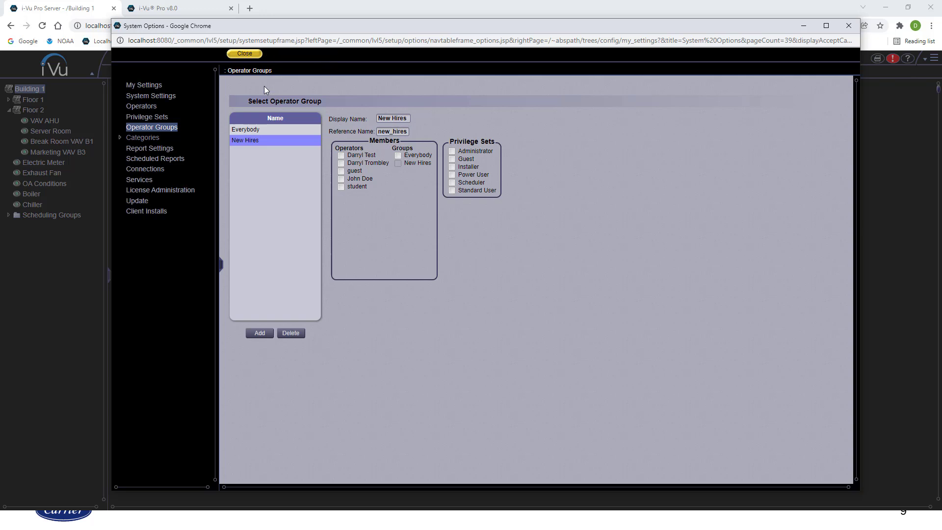
{"action": "left_click", "coordinate": [152, 108]}
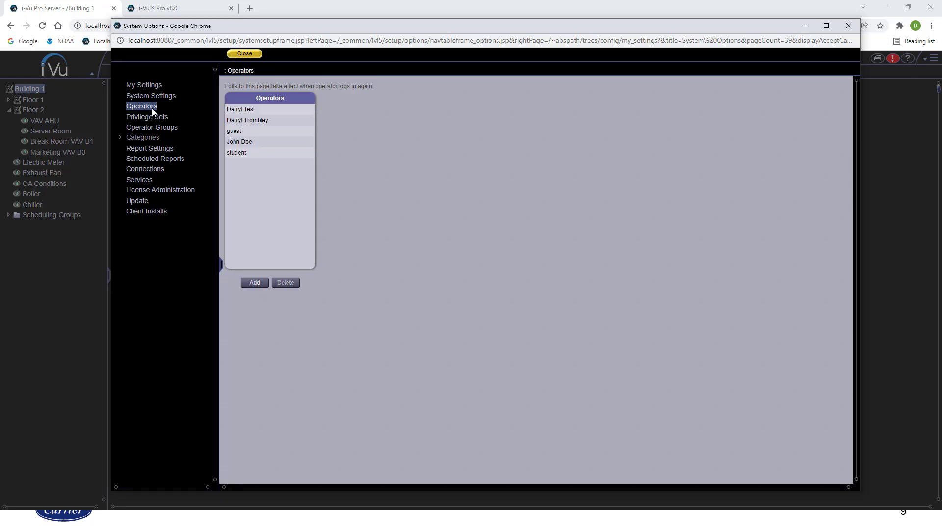
Open Privilege Sets and scroll through the Standard User set's permissions
{"action": "left_click", "coordinate": [157, 121]}
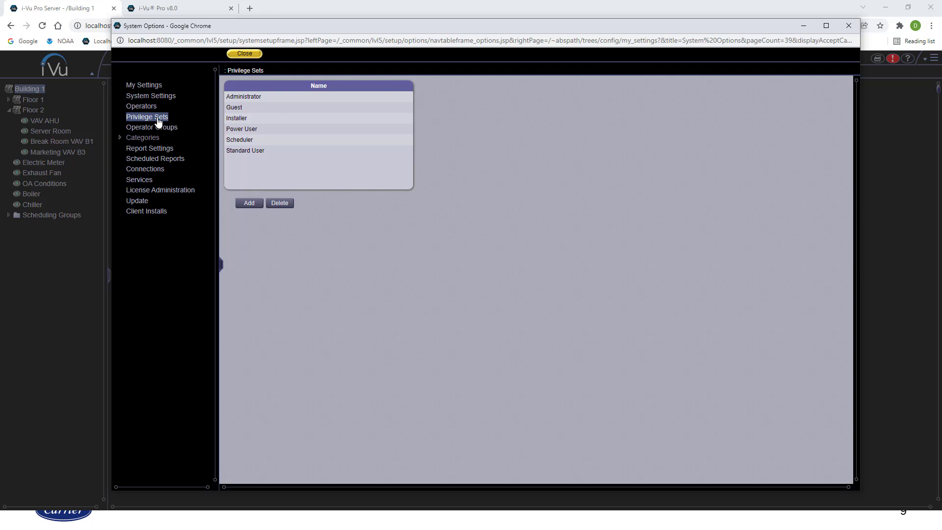
{"action": "left_click", "coordinate": [265, 153]}
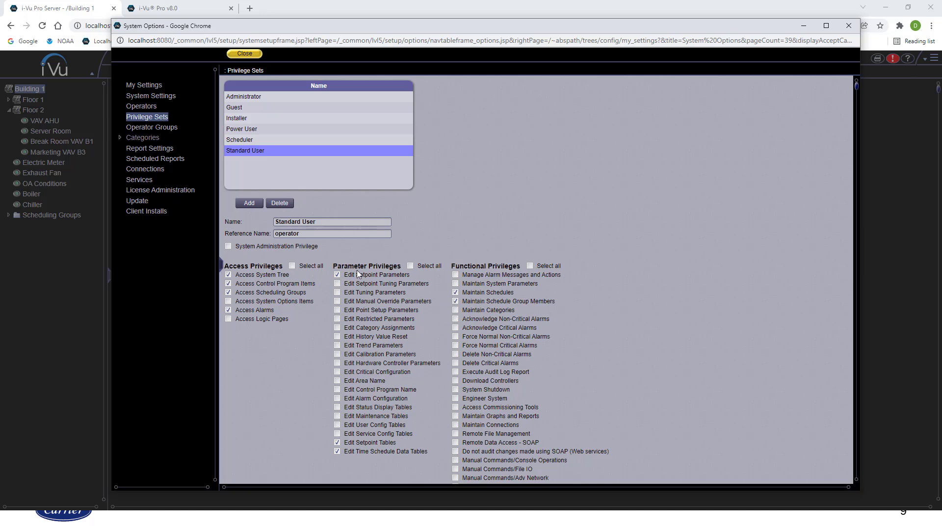
{"action": "scroll", "coordinate": [506, 355], "scroll_direction": "down", "scroll_amount": 1}
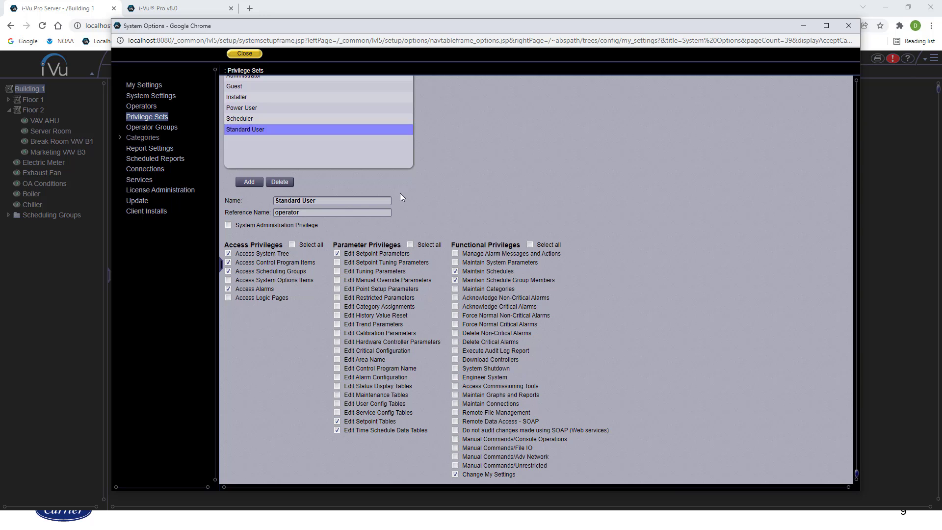
Create and save a 'New Hire' privilege set with all access privileges selected
{"action": "left_click", "coordinate": [252, 178]}
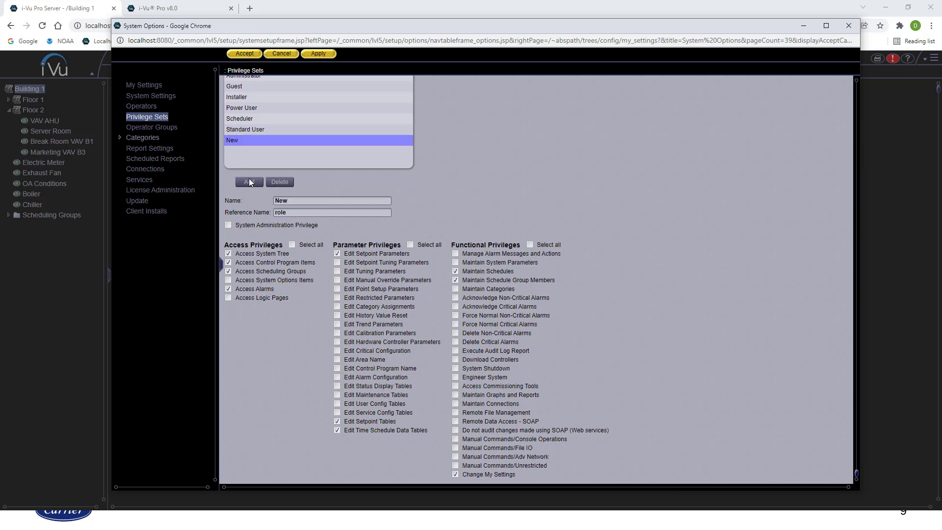
{"action": "double_click", "coordinate": [296, 199]}
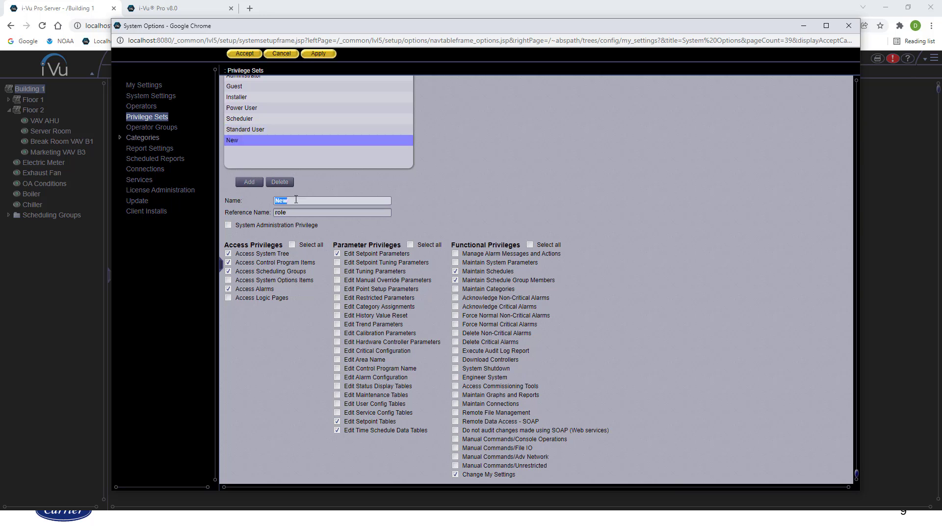
{"action": "type", "text": "New Hire"}
{"action": "left_click", "coordinate": [229, 298]}
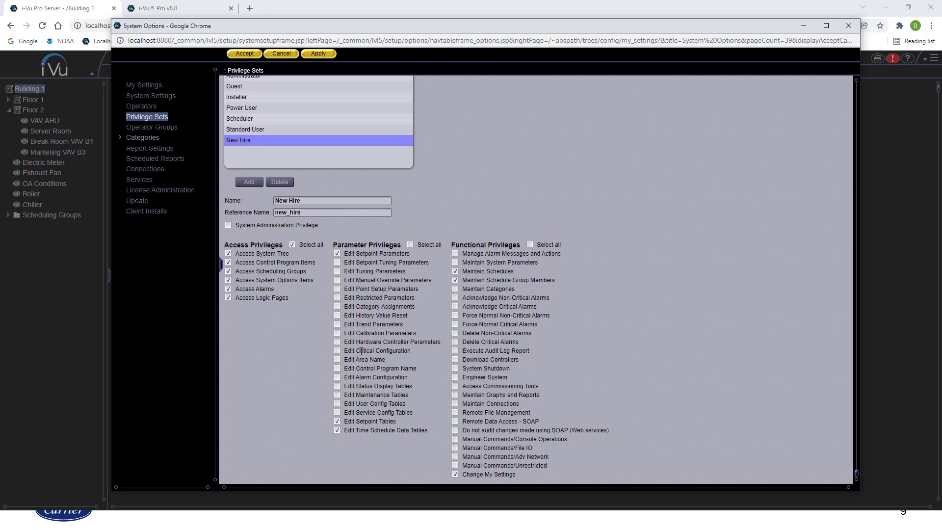
{"action": "left_click", "coordinate": [325, 55]}
Assign the New Hire privilege set to the New Hires operator group and apply
{"action": "left_click", "coordinate": [155, 127]}
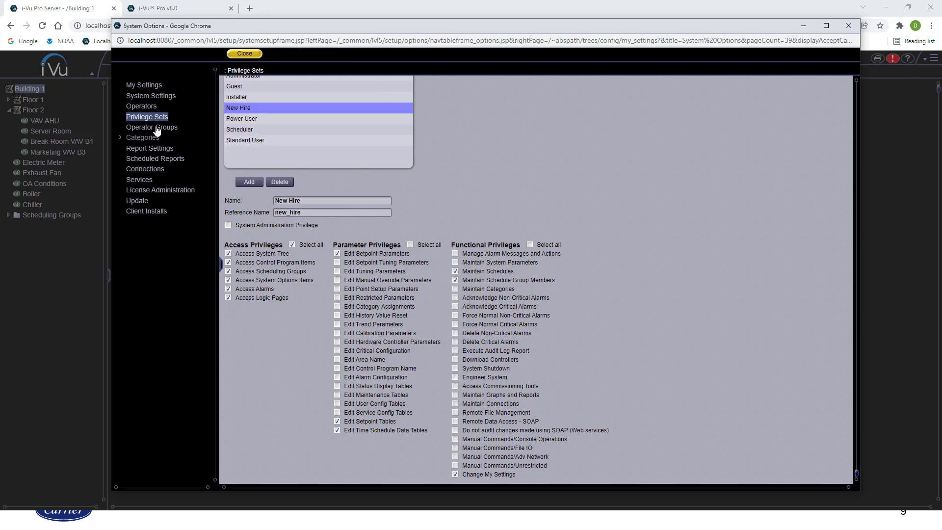
{"action": "left_click", "coordinate": [251, 141]}
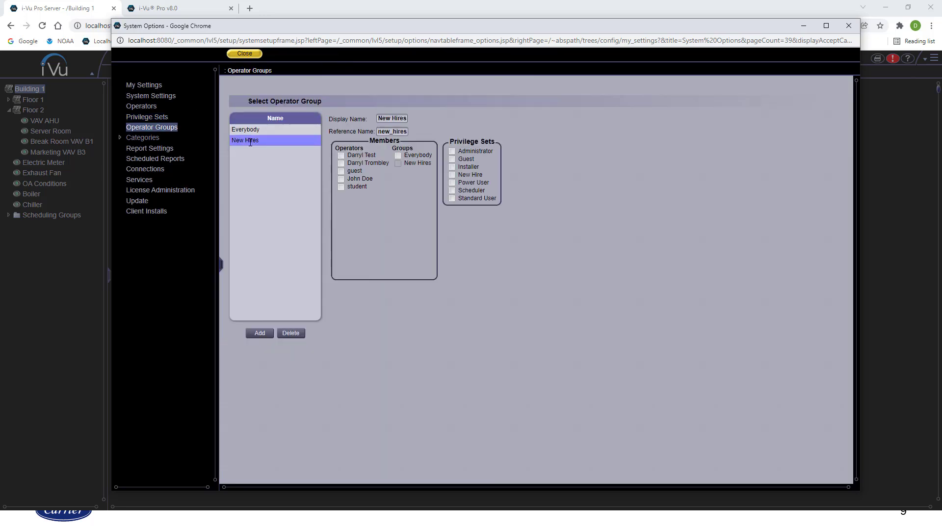
{"action": "left_click", "coordinate": [452, 175]}
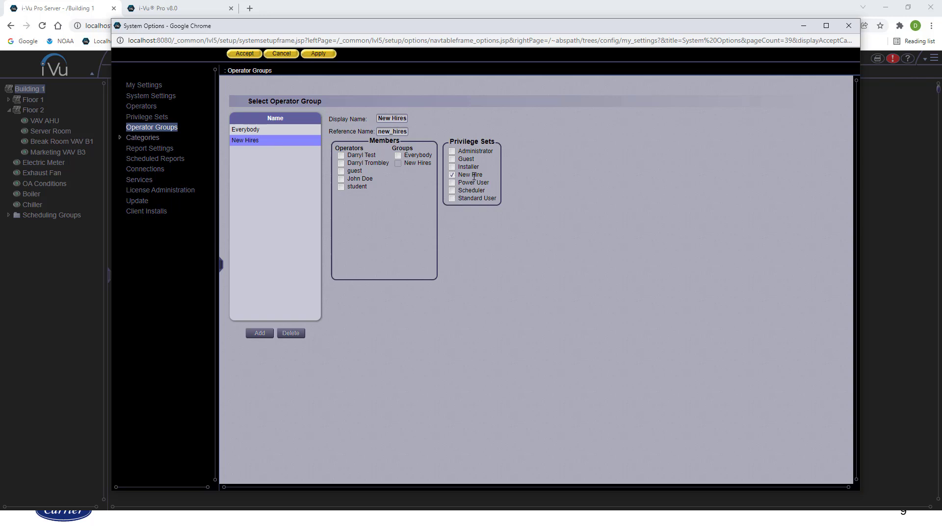
{"action": "left_click", "coordinate": [318, 54]}
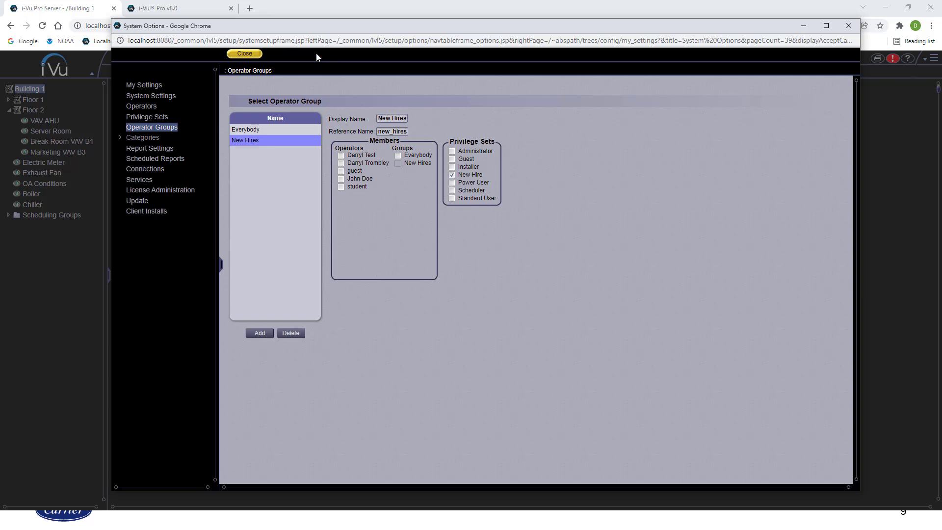
Add another operator and enter the operator's full name and login name
{"action": "left_click", "coordinate": [146, 108]}
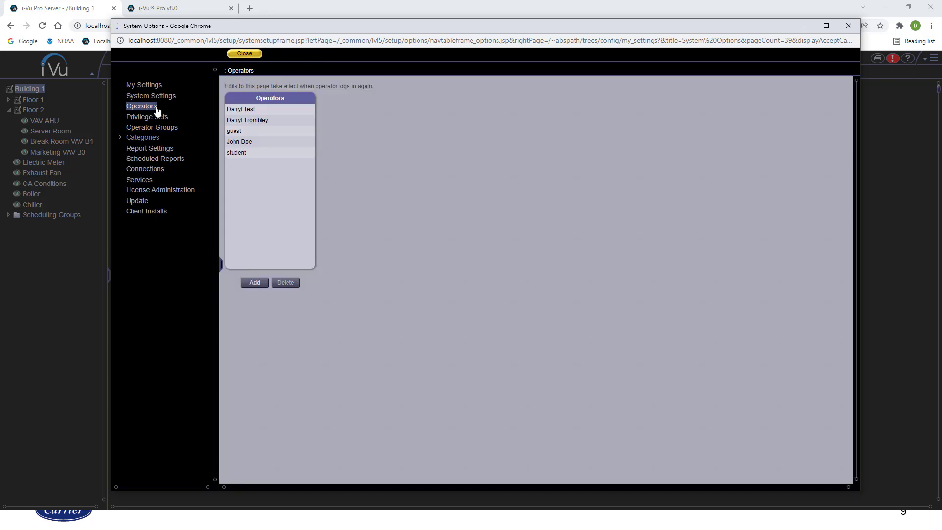
{"action": "left_click", "coordinate": [254, 283]}
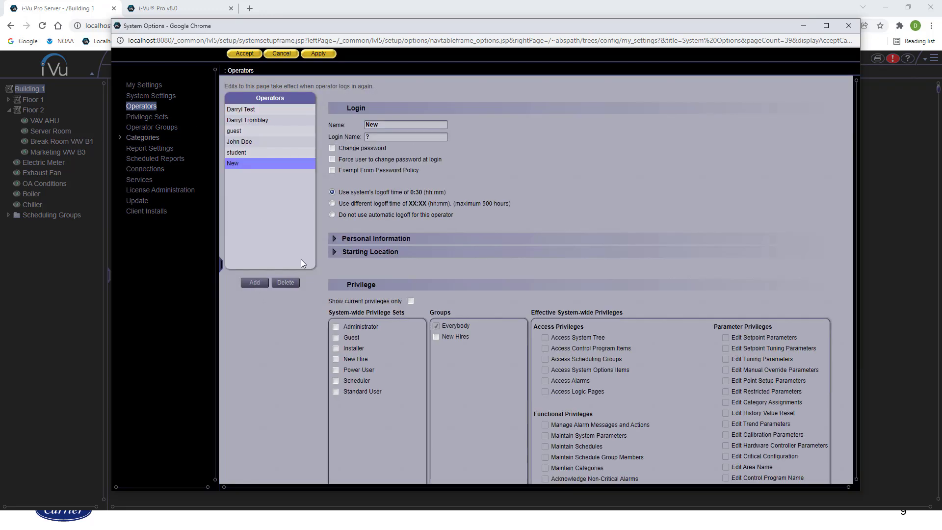
{"action": "double_click", "coordinate": [391, 126]}
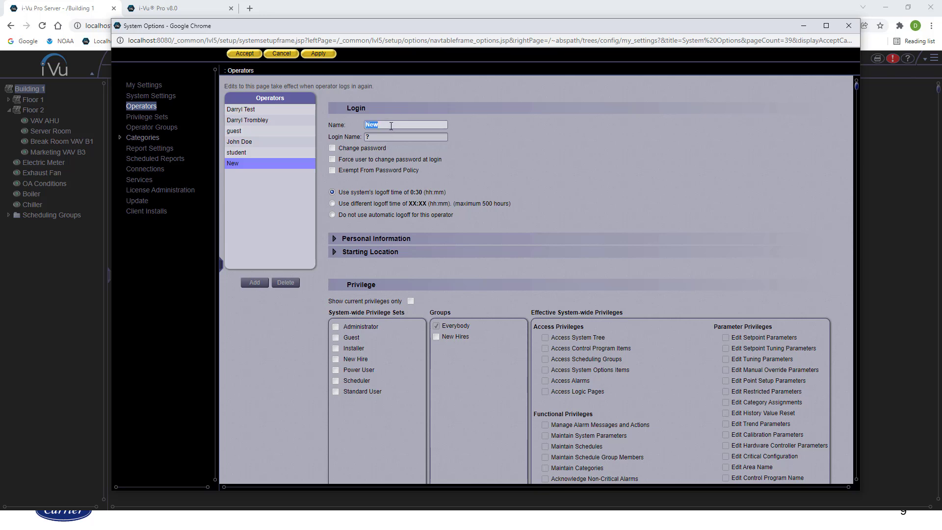
{"action": "left_click", "coordinate": [386, 138]}
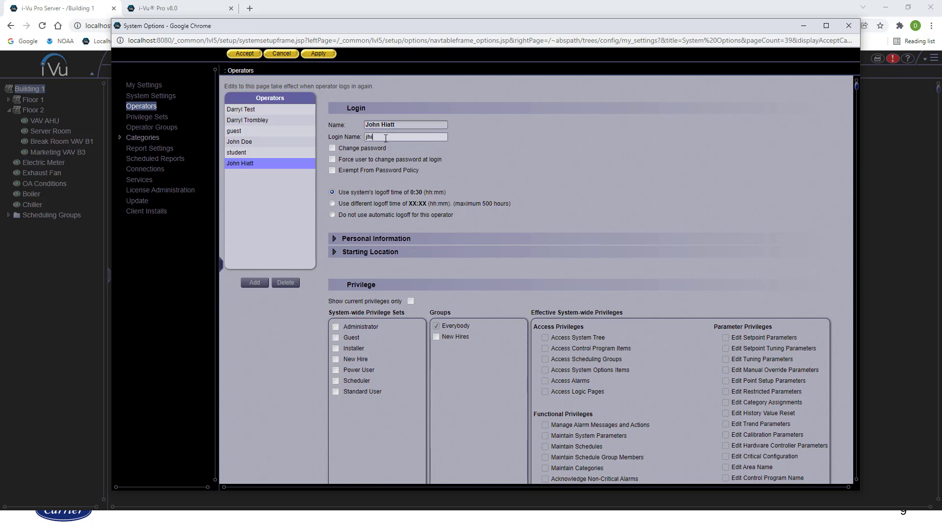
Turn on Change password, then enter and confirm the operator's new password
{"action": "left_click", "coordinate": [332, 148]}
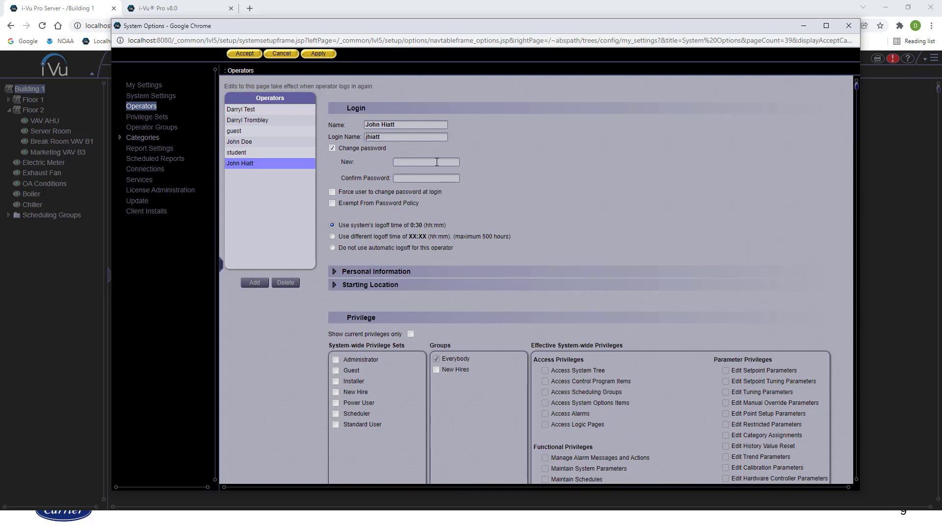
{"action": "left_click", "coordinate": [437, 162]}
{"action": "type", "text": "123456"}
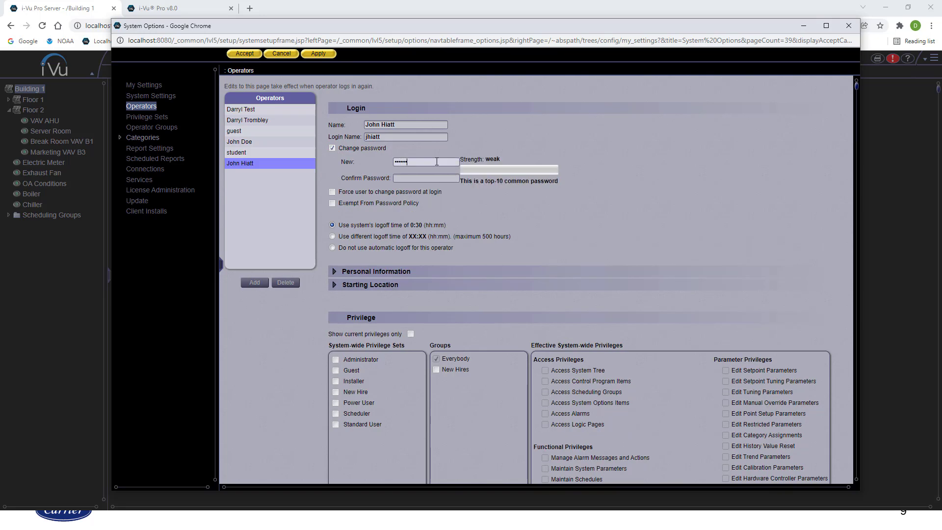
{"action": "type", "text": "78"}
{"action": "left_click", "coordinate": [437, 179]}
{"action": "type", "text": "12"}
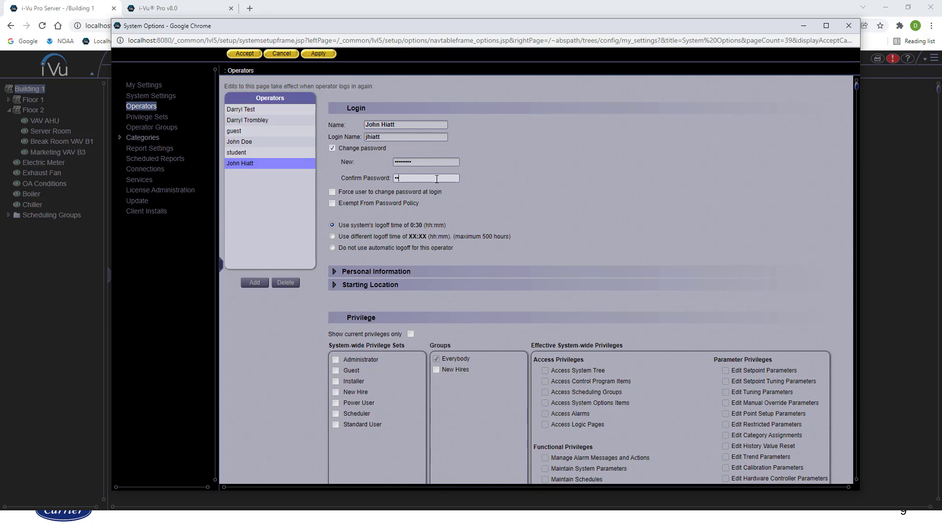
{"action": "type", "text": "345678"}
Require a password change at next login and tick the New Hire set and New Hires group
{"action": "left_click", "coordinate": [333, 193]}
{"action": "left_click", "coordinate": [336, 392]}
{"action": "left_click", "coordinate": [437, 369]}
{"action": "scroll", "coordinate": [483, 395], "scroll_direction": "down", "scroll_amount": 4}
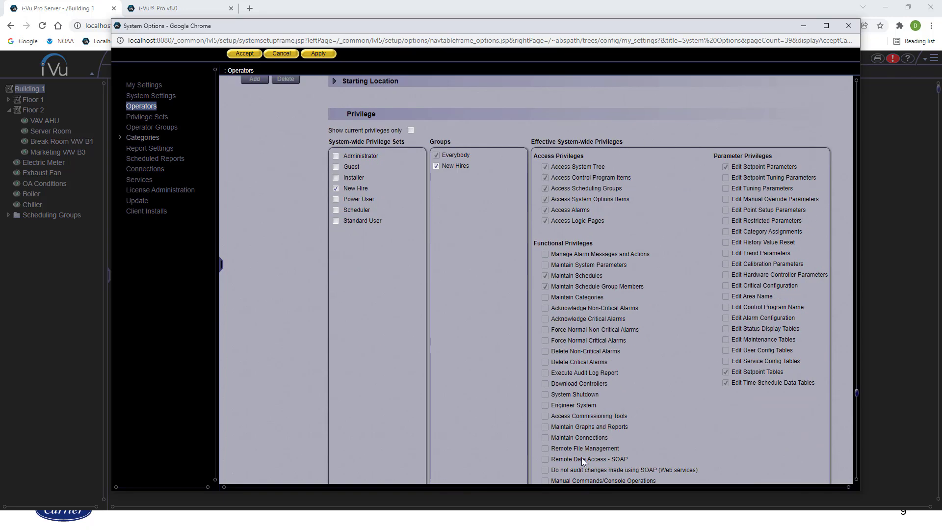
{"action": "scroll", "coordinate": [672, 441], "scroll_direction": "up", "scroll_amount": 3}
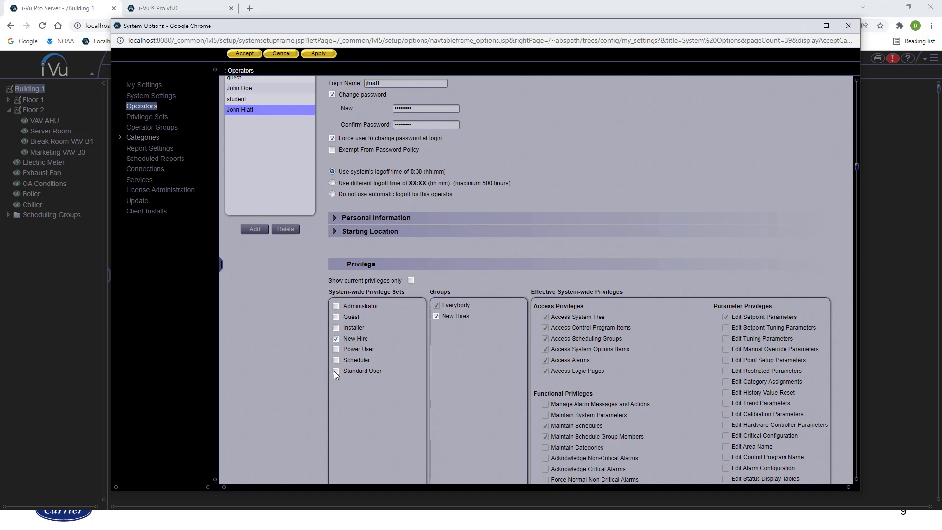
Switch the operator to only the Power User privilege set, dropping New Hire items, and save
{"action": "left_click", "coordinate": [336, 350]}
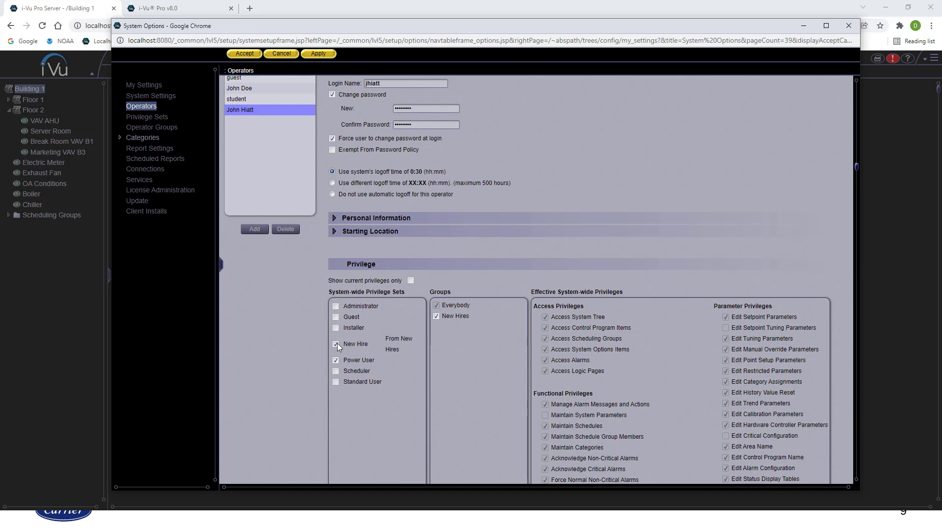
{"action": "left_click", "coordinate": [436, 316]}
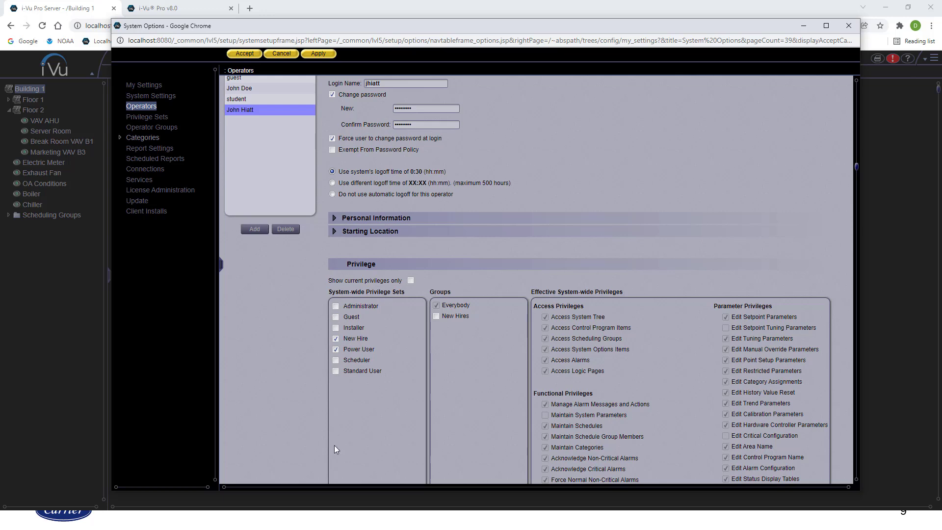
{"action": "left_click", "coordinate": [336, 338]}
{"action": "scroll", "coordinate": [608, 324], "scroll_direction": "down", "scroll_amount": 4}
{"action": "scroll", "coordinate": [600, 348], "scroll_direction": "up", "scroll_amount": 5}
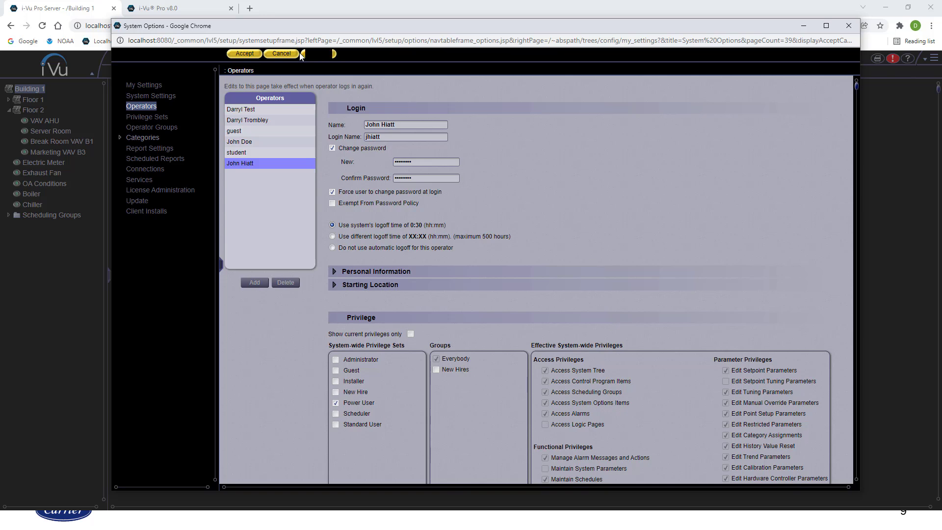
{"action": "left_click", "coordinate": [318, 54]}
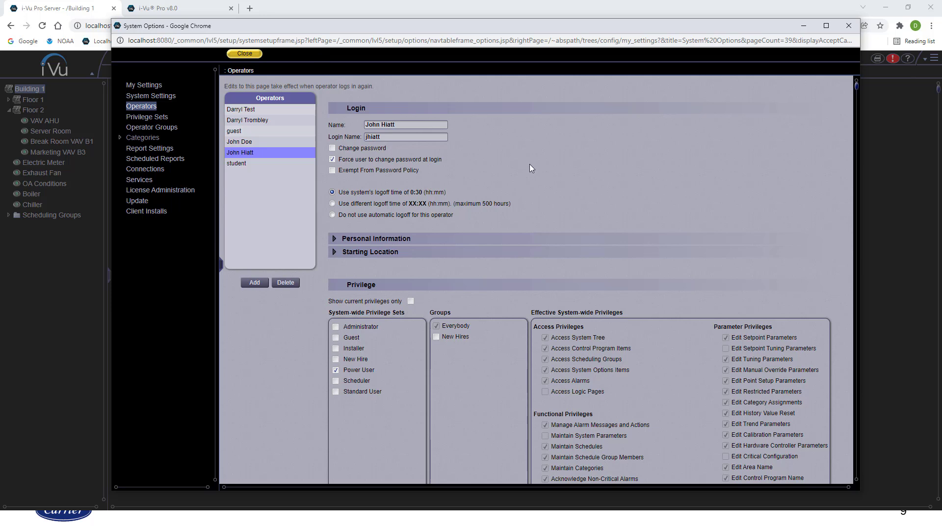
In My Settings, begin a password change by stepping through the current, new and confirm fields
{"action": "left_click", "coordinate": [148, 86]}
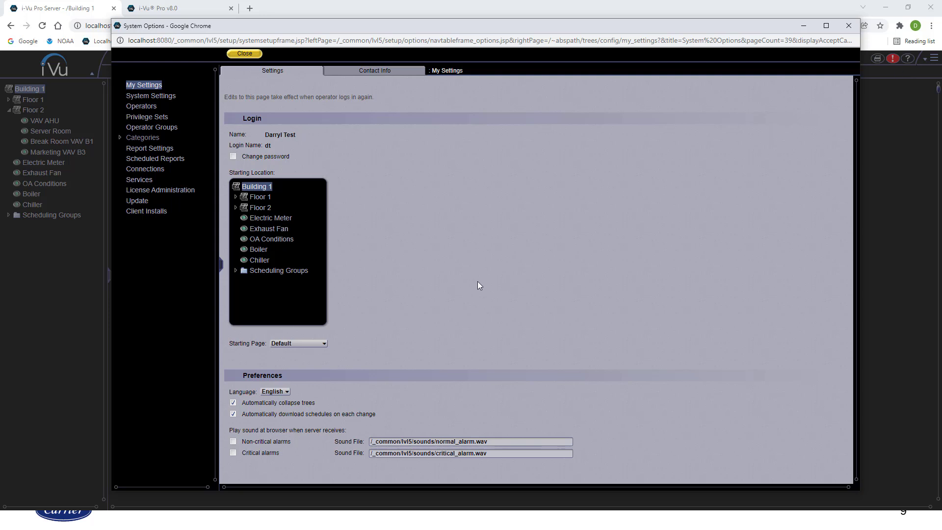
{"action": "left_click", "coordinate": [233, 155]}
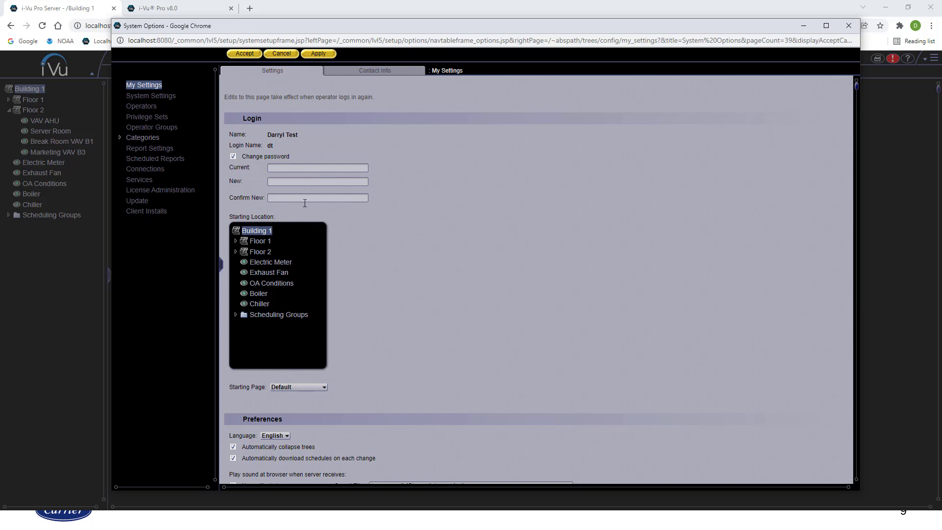
{"action": "left_click", "coordinate": [309, 169]}
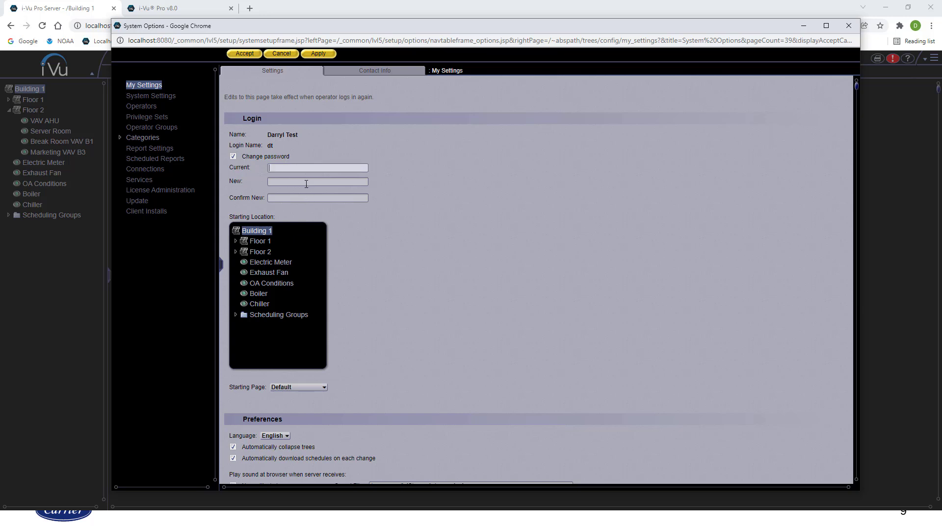
{"action": "left_click", "coordinate": [306, 183]}
{"action": "left_click", "coordinate": [309, 197]}
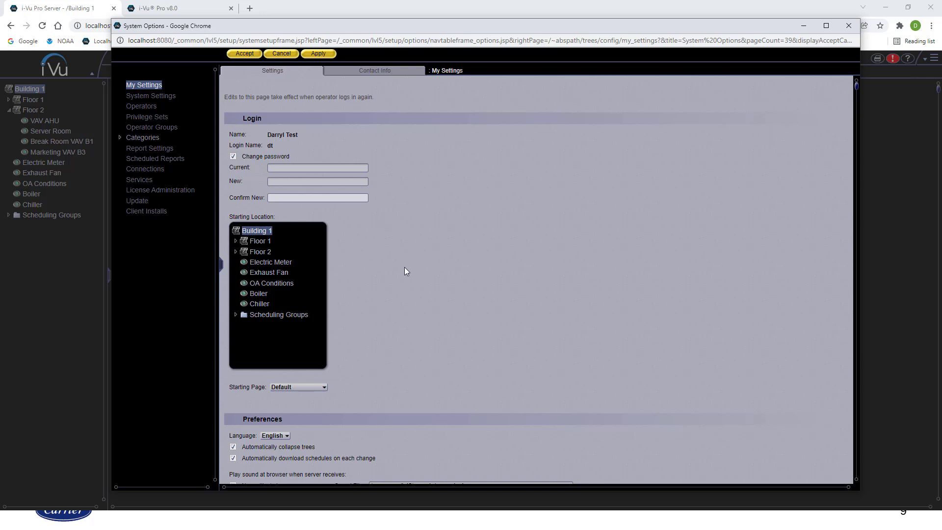
Set the starting location to Floor 2's Server Room and the starting page to Graphics
{"action": "scroll", "coordinate": [405, 285], "scroll_direction": "down", "scroll_amount": 1}
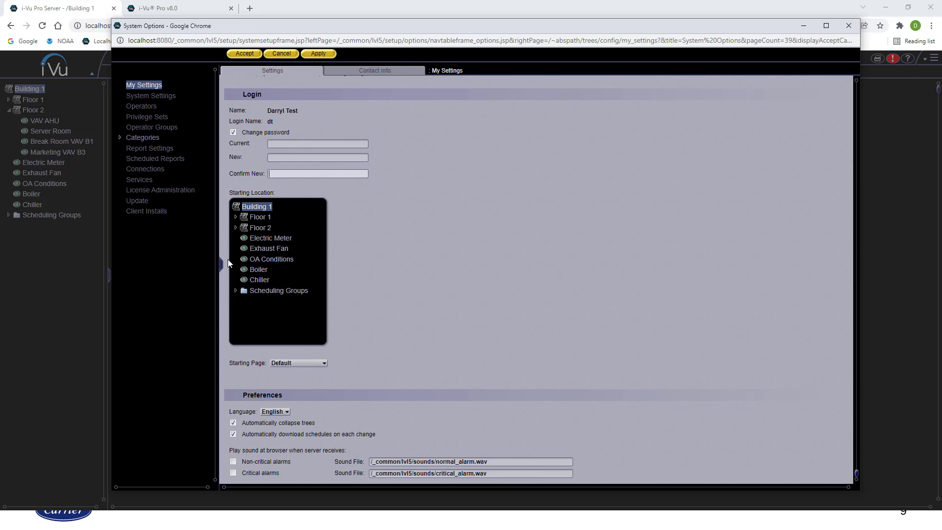
{"action": "left_click", "coordinate": [303, 365]}
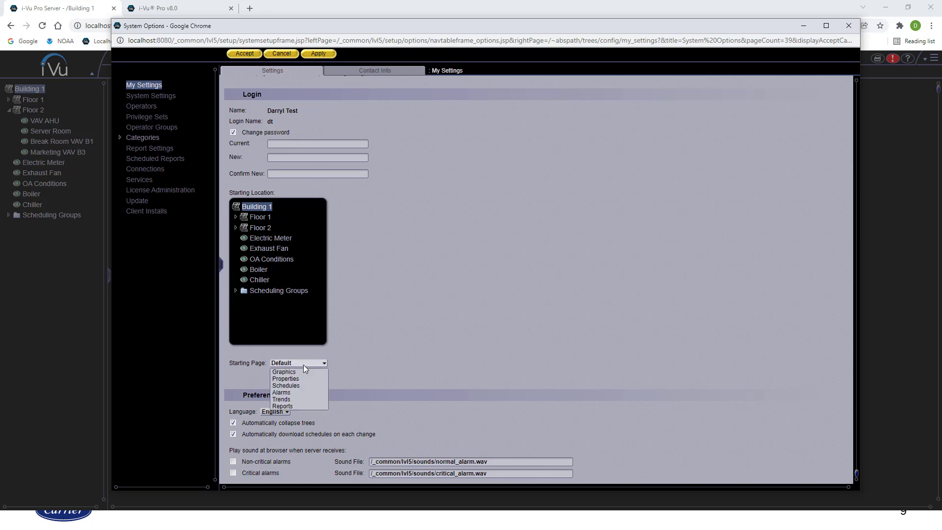
{"action": "left_click", "coordinate": [293, 393]}
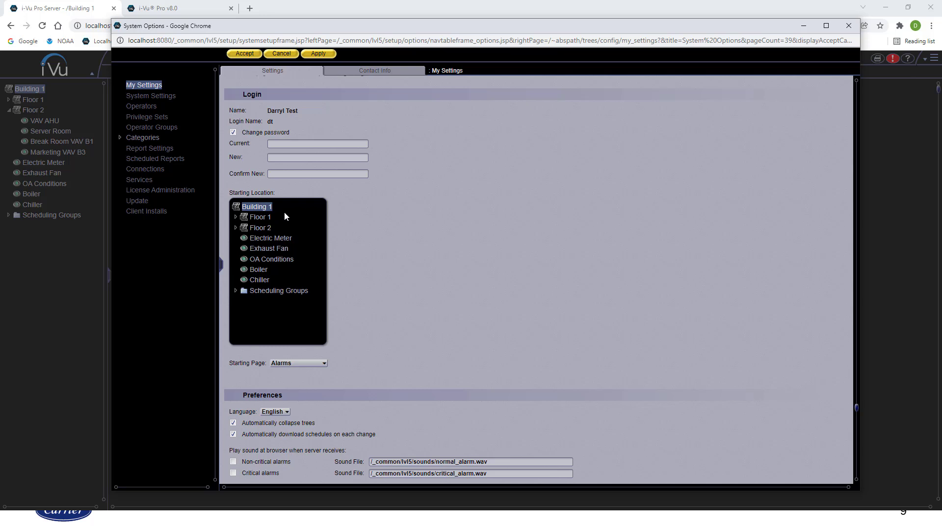
{"action": "left_click", "coordinate": [259, 228]}
{"action": "left_click", "coordinate": [237, 228]}
{"action": "left_click", "coordinate": [277, 248]}
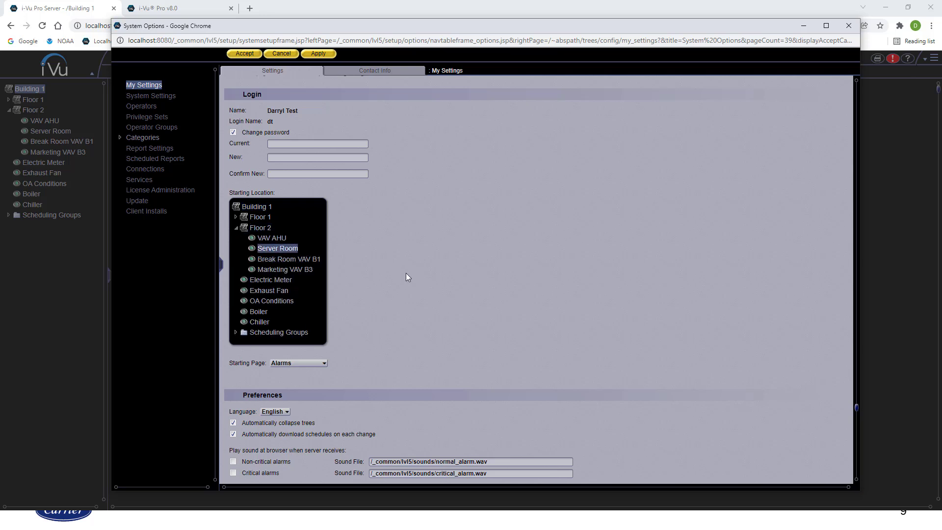
{"action": "left_click", "coordinate": [322, 364]}
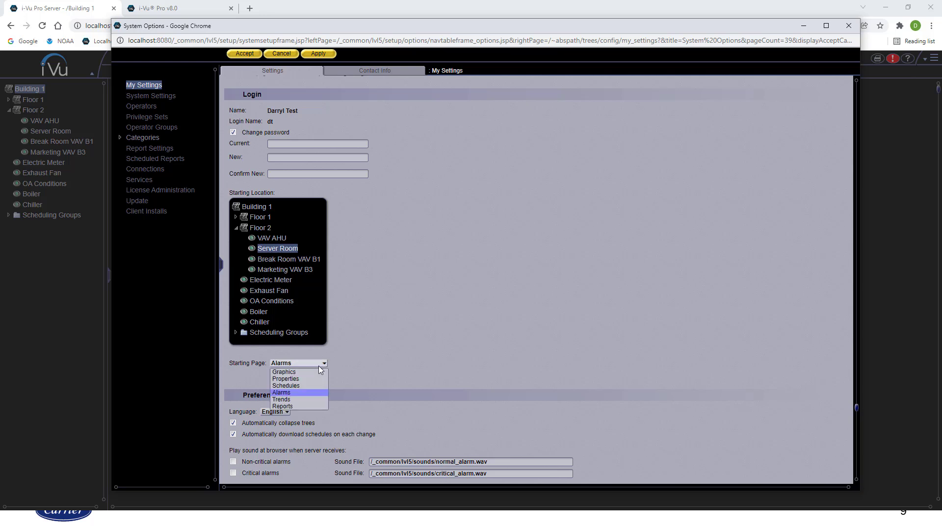
{"action": "left_click", "coordinate": [317, 372]}
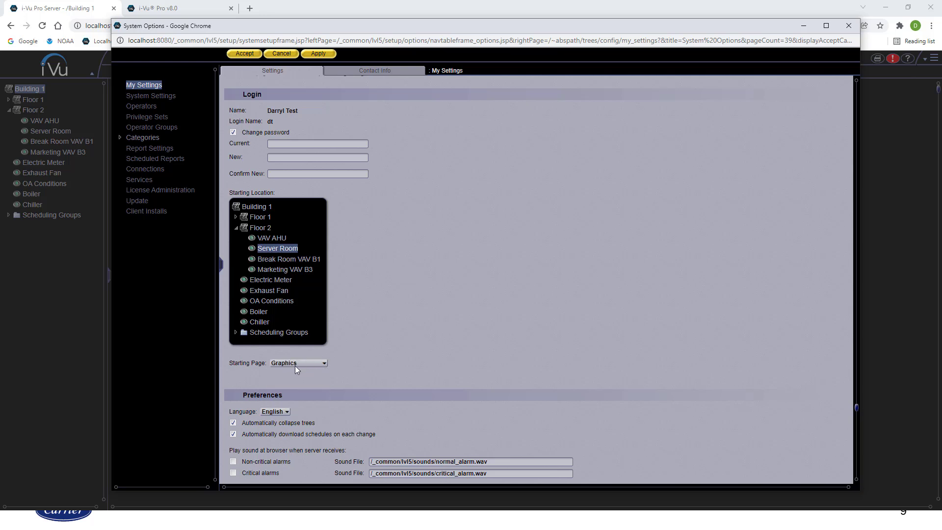
{"action": "scroll", "coordinate": [369, 332], "scroll_direction": "down", "scroll_amount": 1}
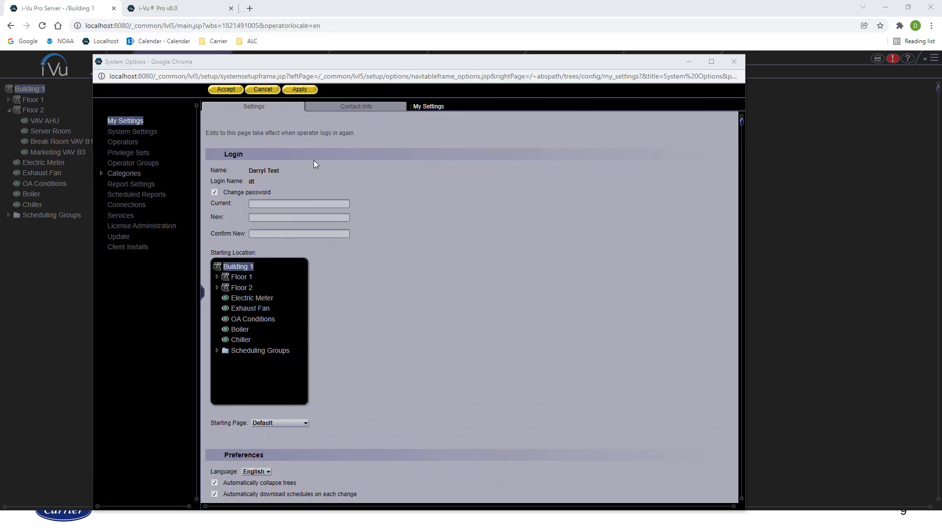
Untick password change, cancel the edits, view Contact Info, then go to System Settings
{"action": "left_click", "coordinate": [214, 193]}
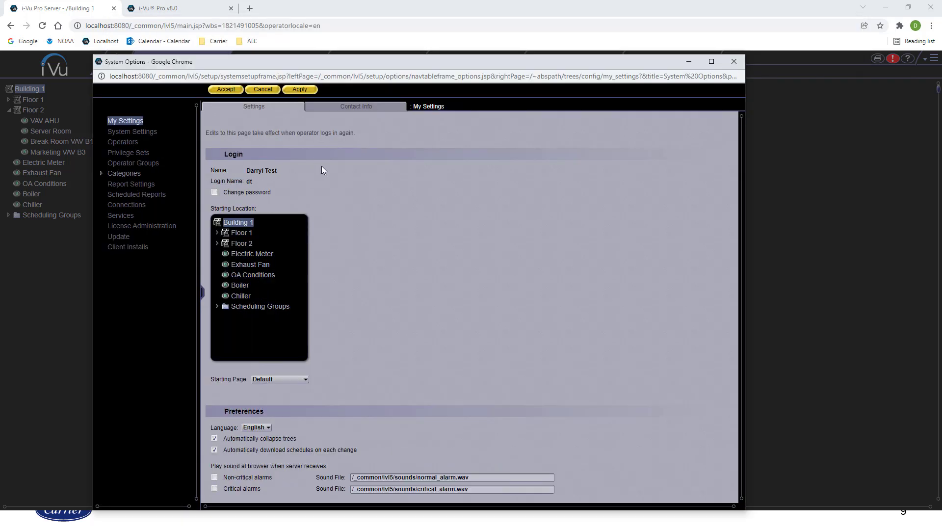
{"action": "left_click", "coordinate": [269, 89]}
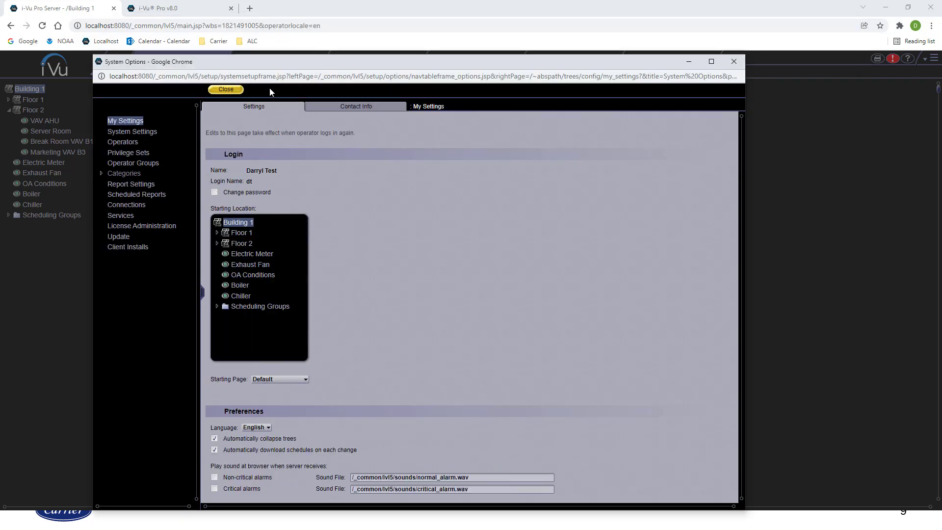
{"action": "left_click", "coordinate": [334, 107]}
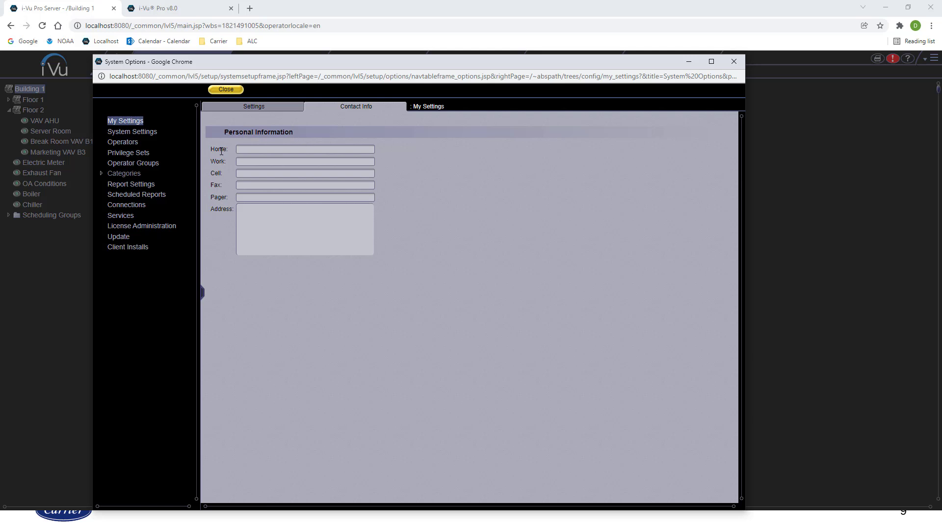
{"action": "left_click", "coordinate": [127, 133]}
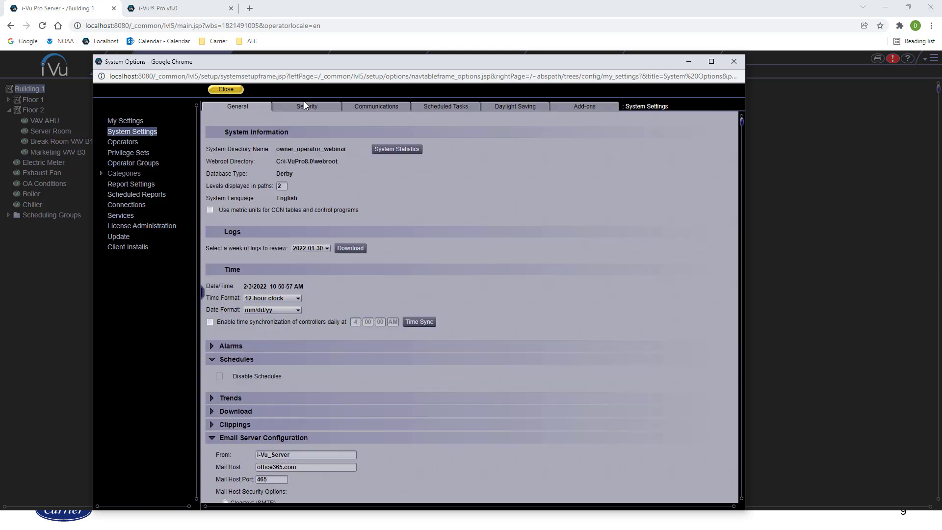
On the Security tab, clear all operator login lockouts and dismiss the Lockouts Cleared alert
{"action": "left_click", "coordinate": [303, 104]}
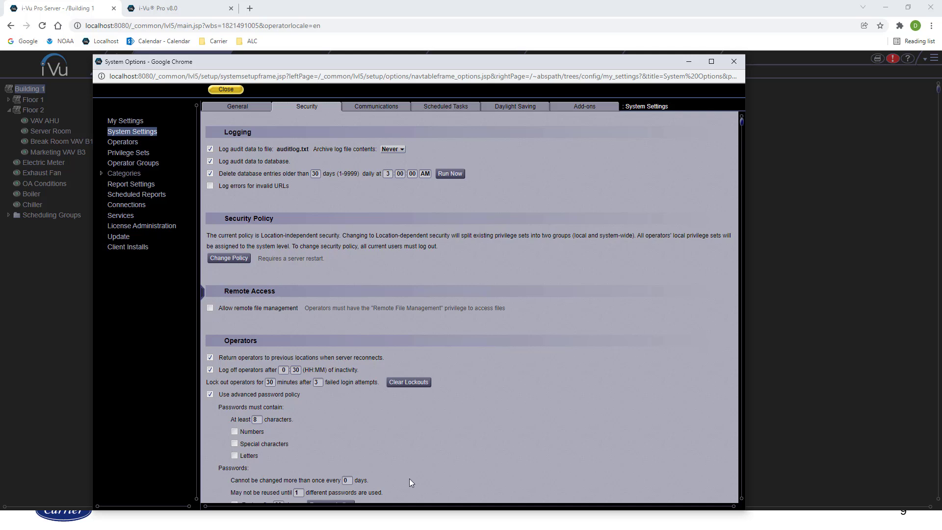
{"action": "scroll", "coordinate": [490, 414], "scroll_direction": "down", "scroll_amount": 1}
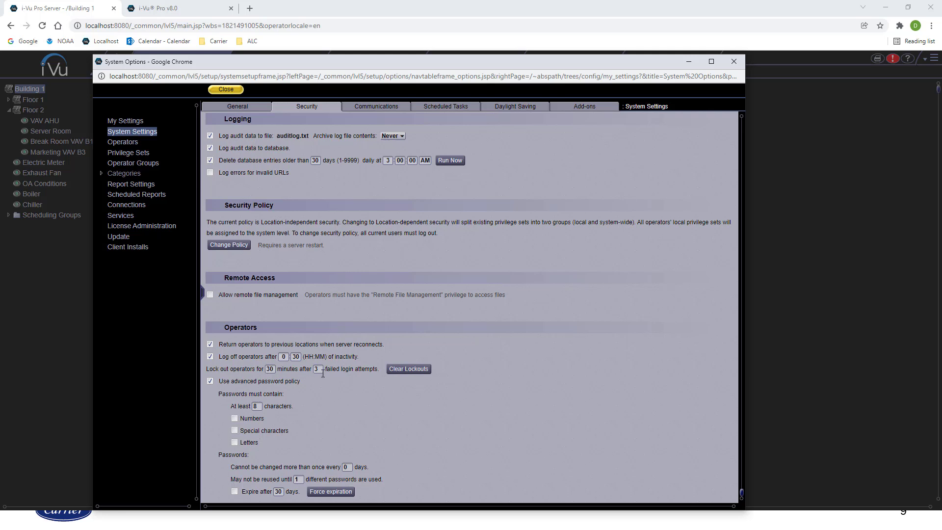
{"action": "left_click", "coordinate": [418, 370]}
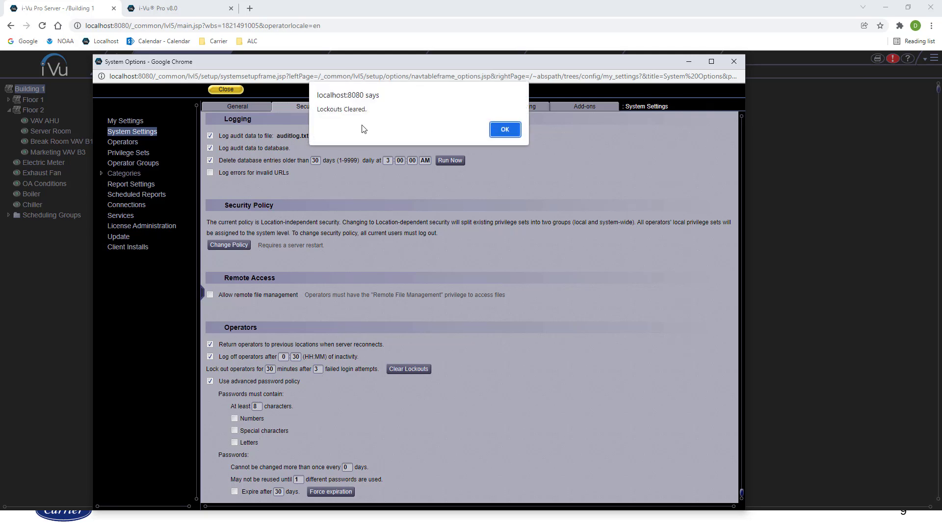
{"action": "left_click", "coordinate": [505, 130]}
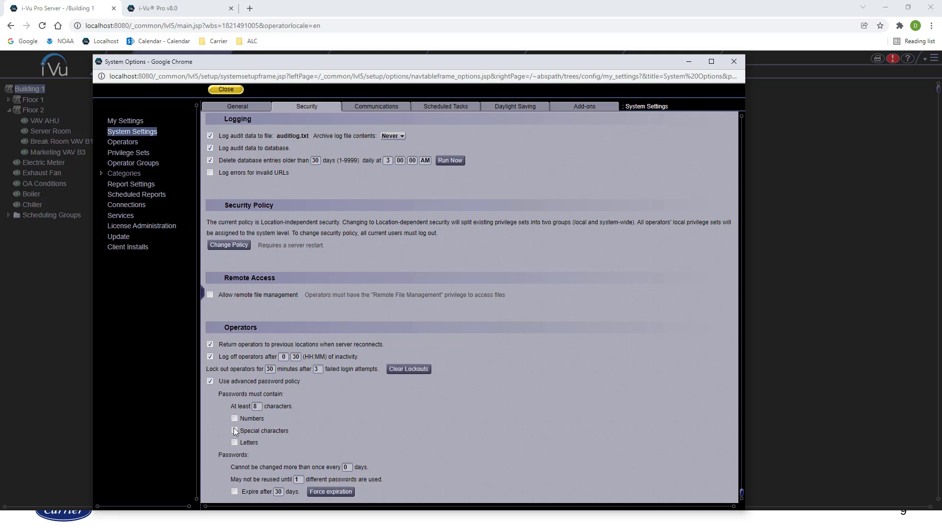
{"action": "left_click", "coordinate": [235, 418]}
{"action": "left_click", "coordinate": [235, 431]}
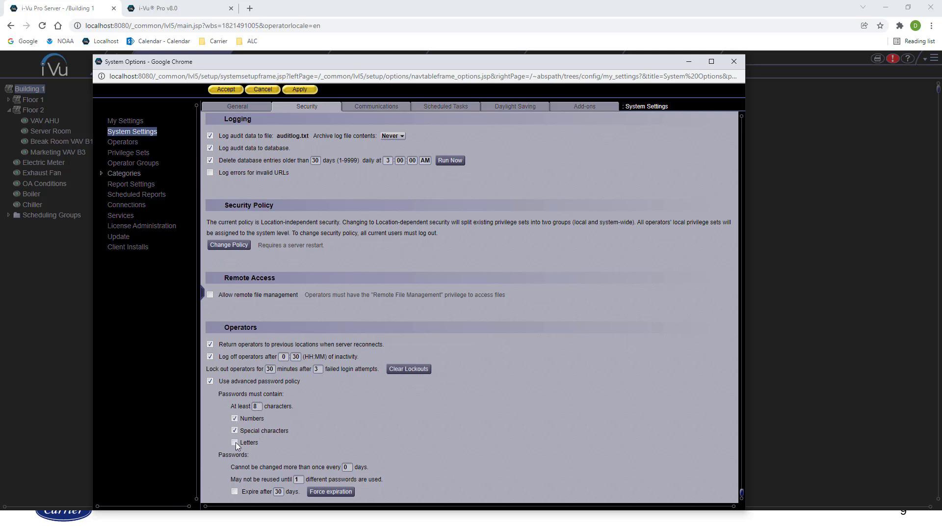
{"action": "left_click", "coordinate": [234, 443]}
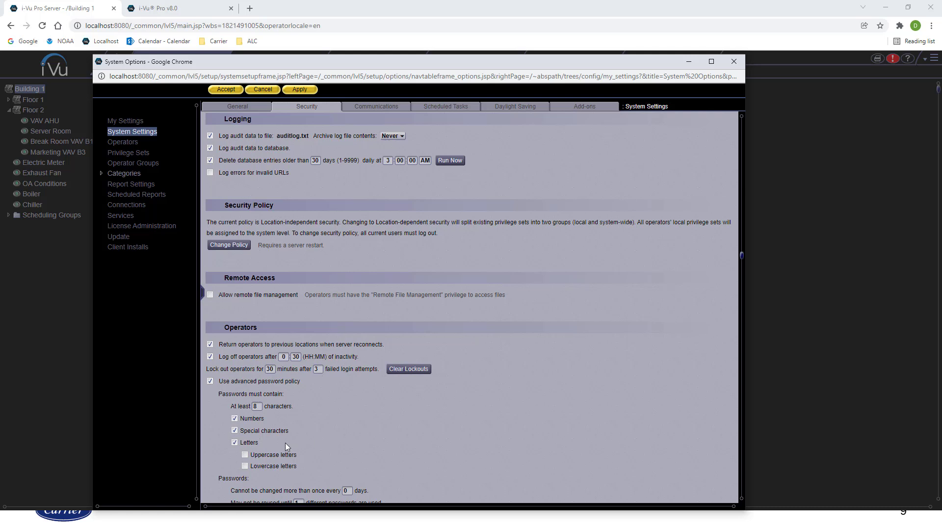
{"action": "left_click", "coordinate": [246, 465]}
{"action": "left_click", "coordinate": [234, 431]}
{"action": "left_click", "coordinate": [235, 442]}
{"action": "left_click", "coordinate": [245, 454]}
{"action": "left_click", "coordinate": [234, 442]}
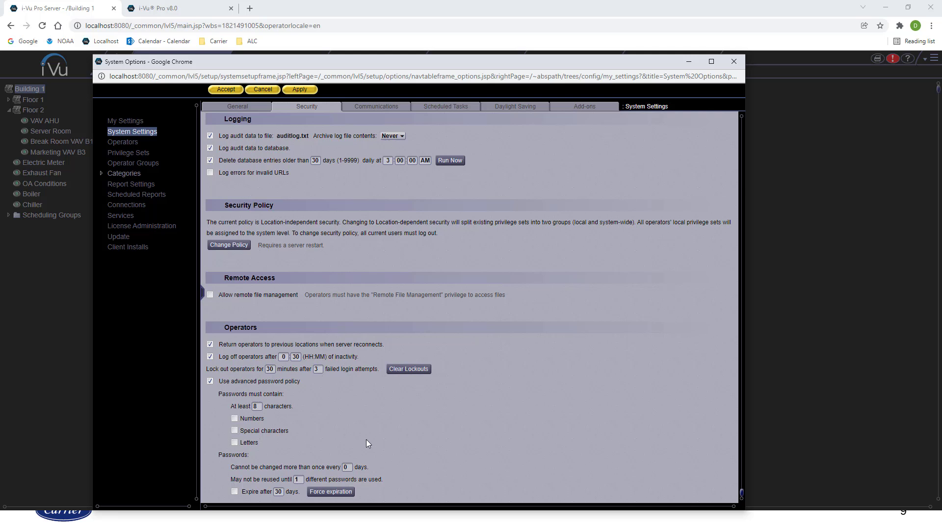
{"action": "left_click", "coordinate": [298, 92]}
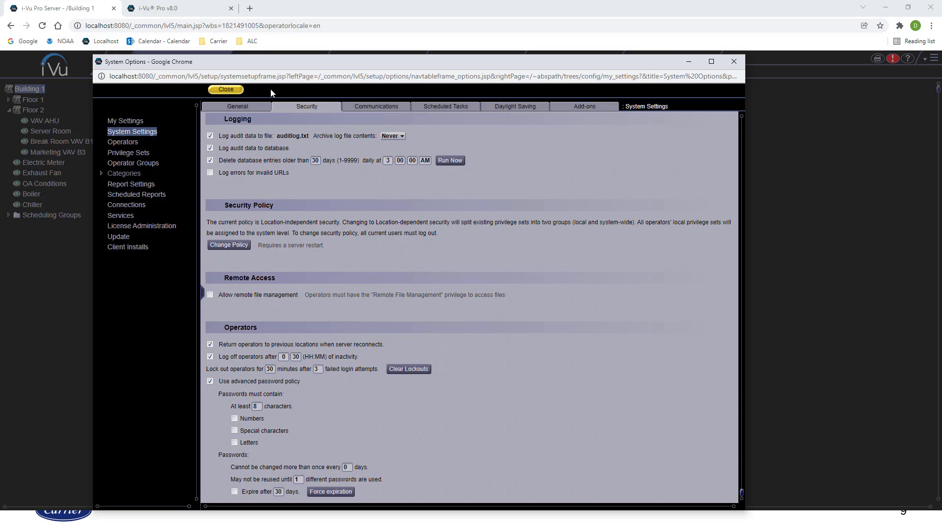
Close System Options, show the Server Room graphic and review its configuration properties
{"action": "left_click", "coordinate": [231, 90]}
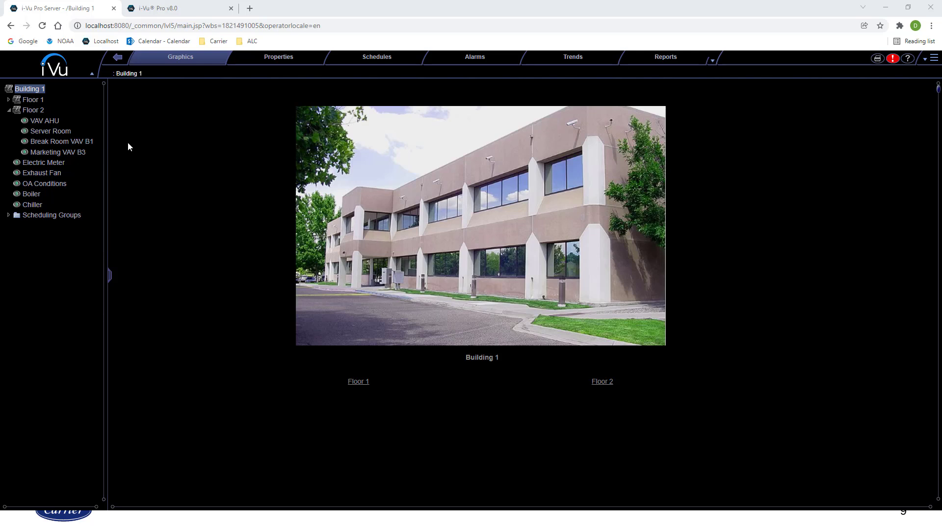
{"action": "left_click", "coordinate": [66, 132]}
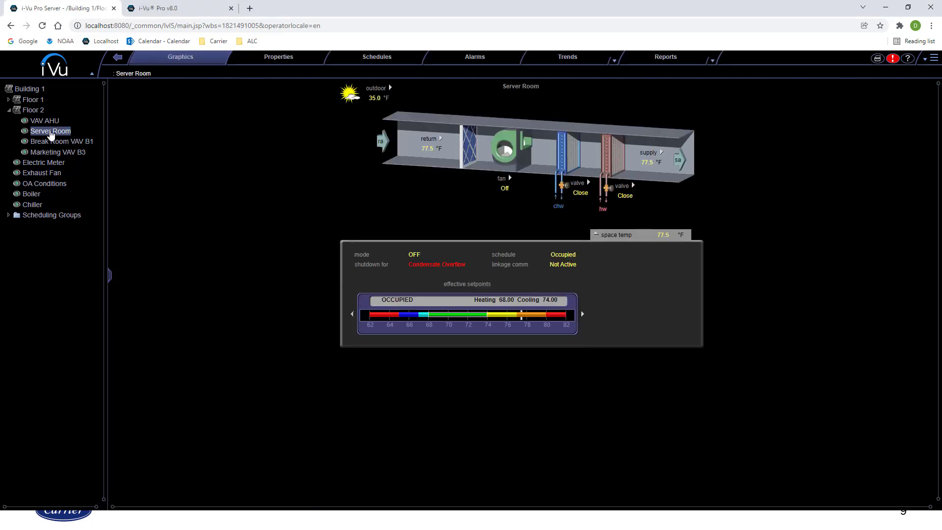
{"action": "right_click", "coordinate": [51, 134]}
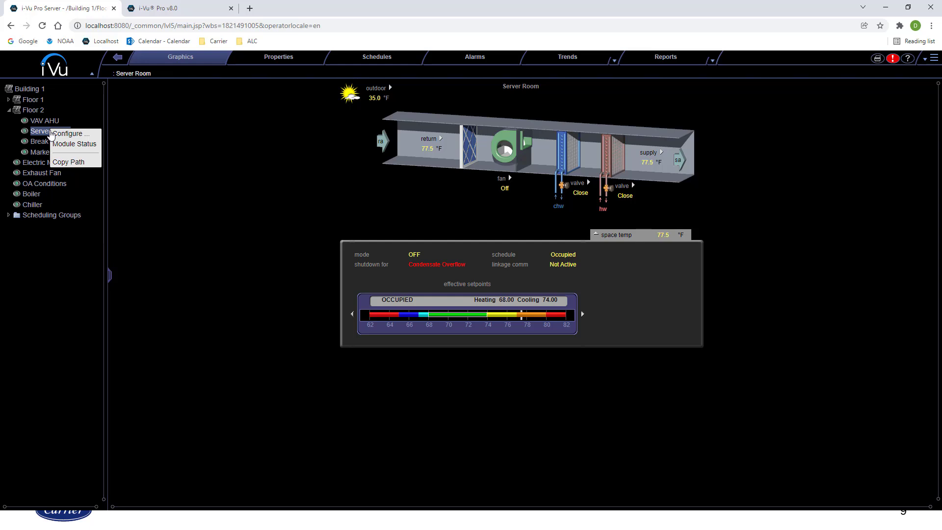
{"action": "left_click", "coordinate": [71, 135]}
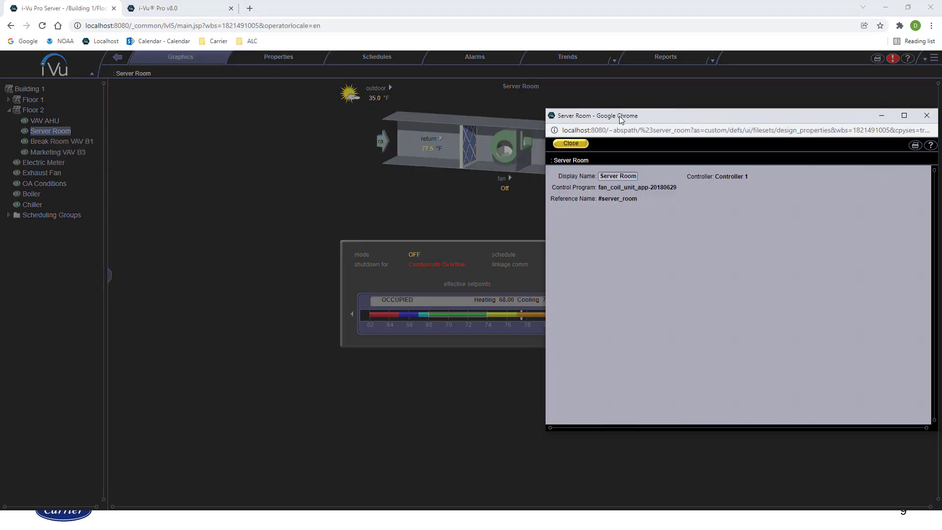
{"action": "left_click_drag", "start_coordinate": [620, 119], "coordinate": [326, 117]}
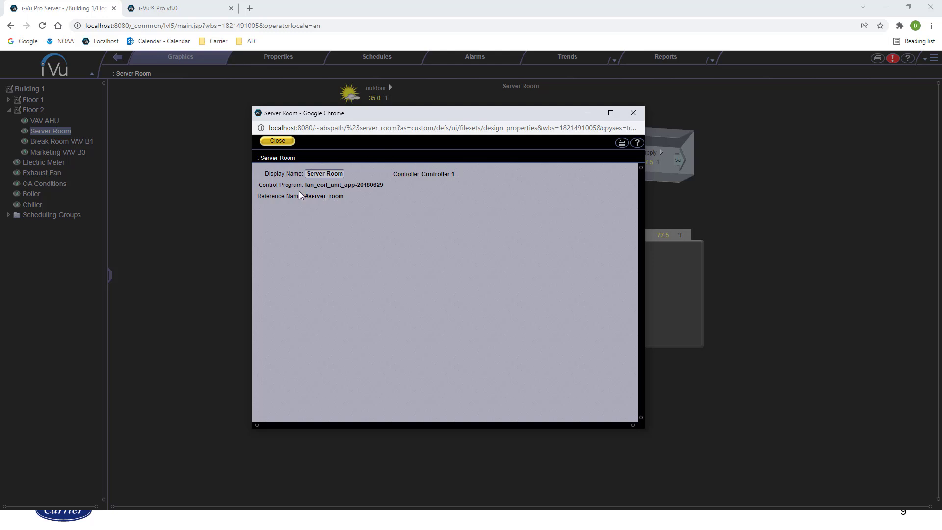
{"action": "left_click", "coordinate": [278, 141]}
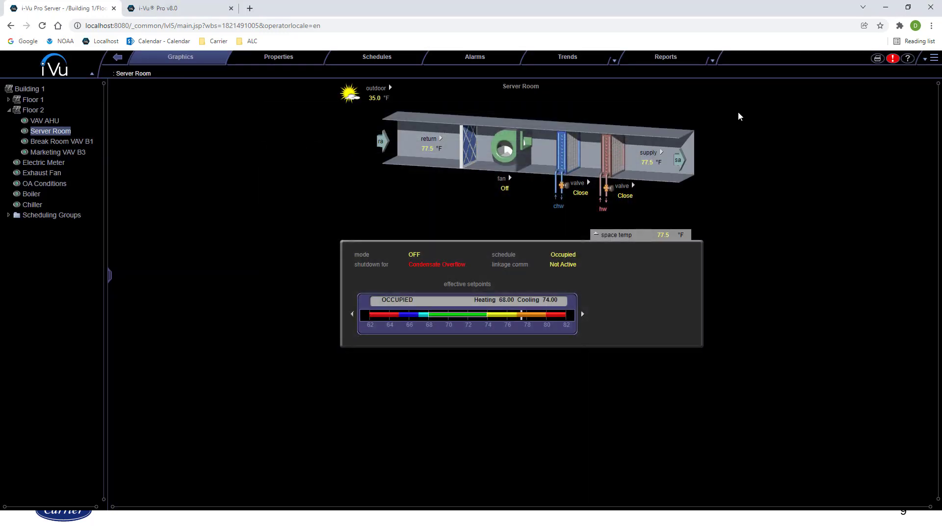
Log out and log back in with the other operator's login name and password
{"action": "left_click", "coordinate": [925, 59]}
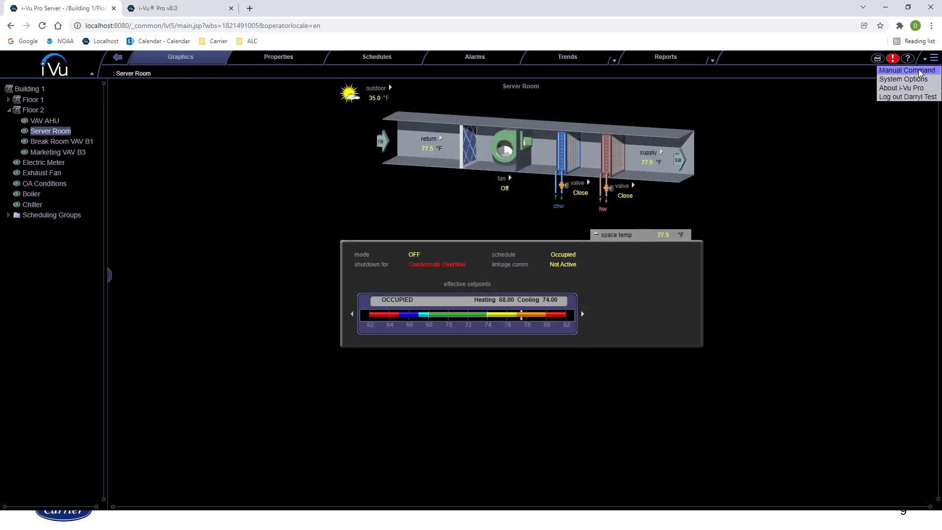
{"action": "left_click", "coordinate": [909, 97]}
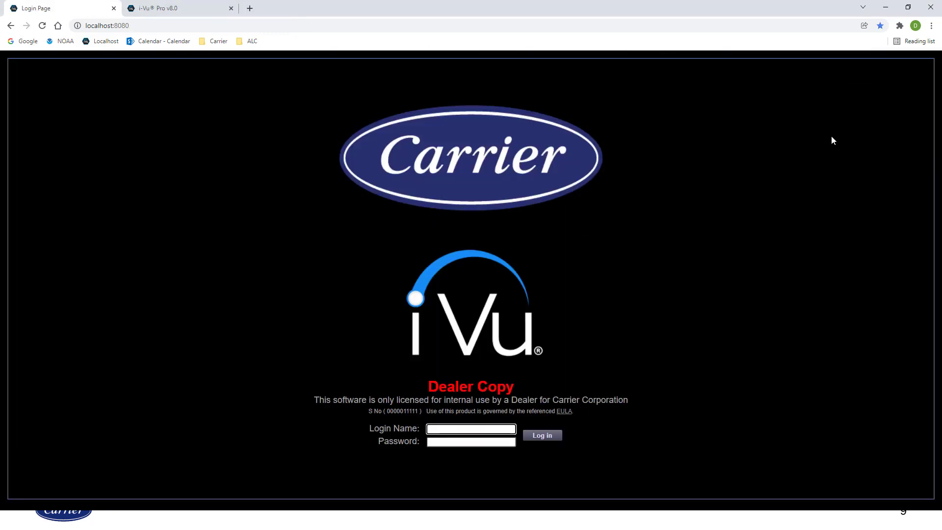
{"action": "key", "text": "Tab"}
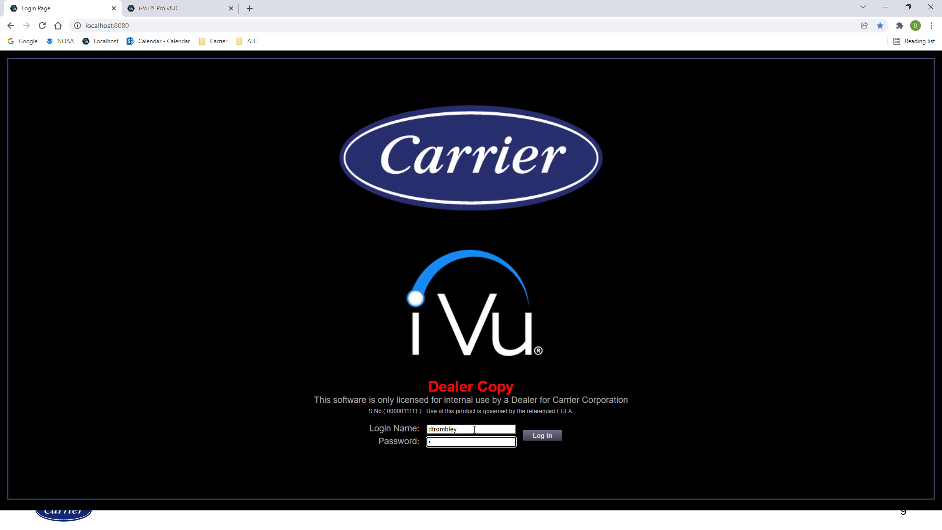
{"action": "type", "text": "••••••••••"}
{"action": "left_click", "coordinate": [543, 436]}
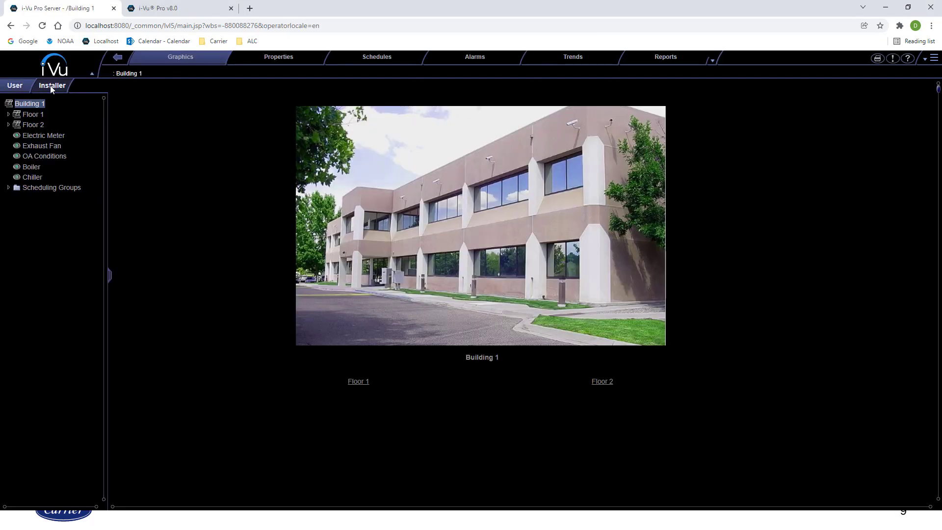
In Server Room's configuration properties, tick 'Require operator to record any changes' and accept
{"action": "left_click", "coordinate": [9, 125]}
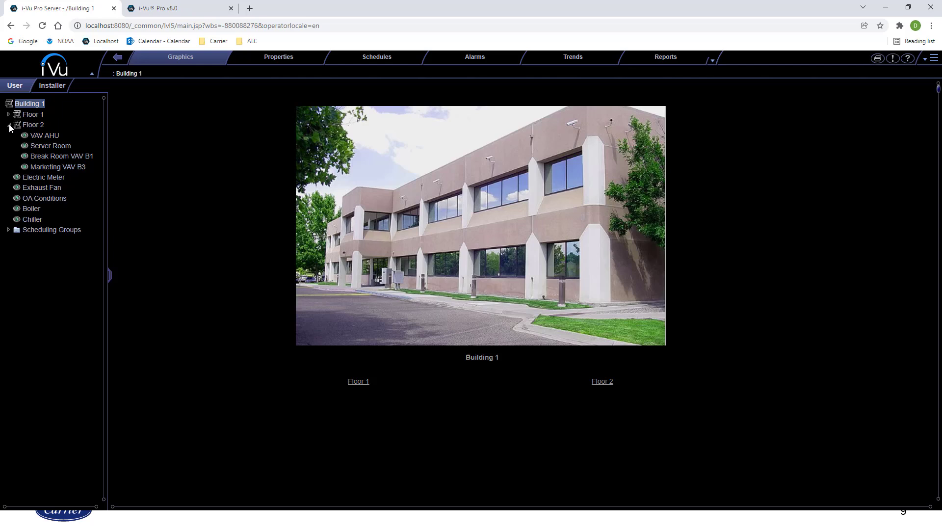
{"action": "left_click", "coordinate": [42, 145]}
{"action": "right_click", "coordinate": [43, 146]}
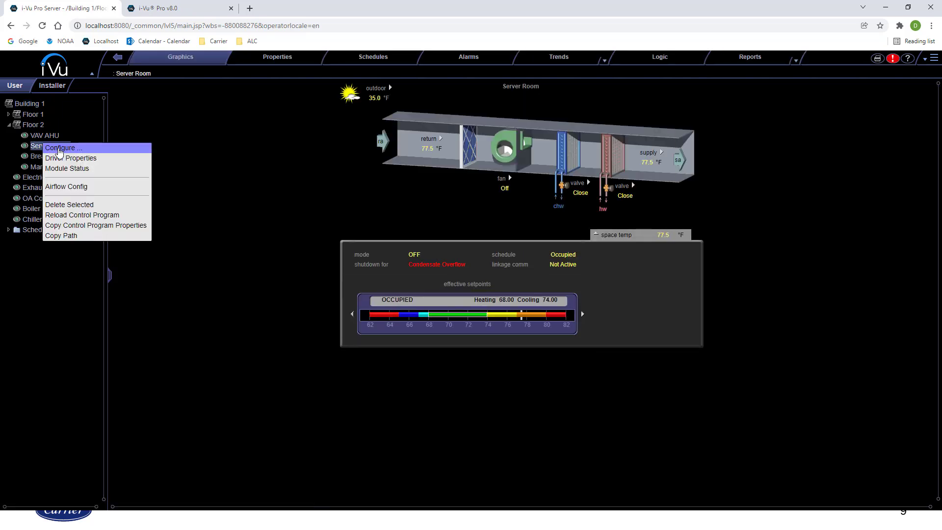
{"action": "left_click", "coordinate": [59, 149]}
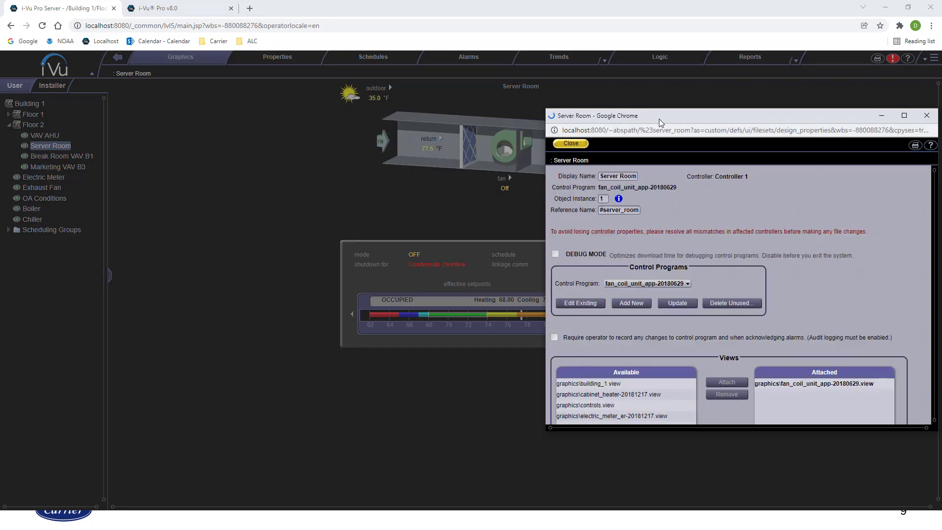
{"action": "left_click_drag", "start_coordinate": [658, 119], "coordinate": [369, 102]}
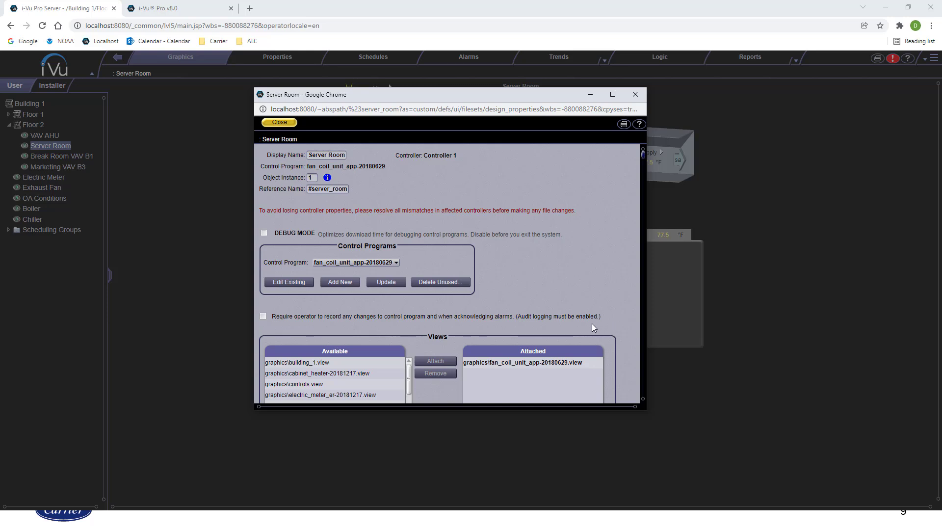
{"action": "left_click", "coordinate": [263, 316]}
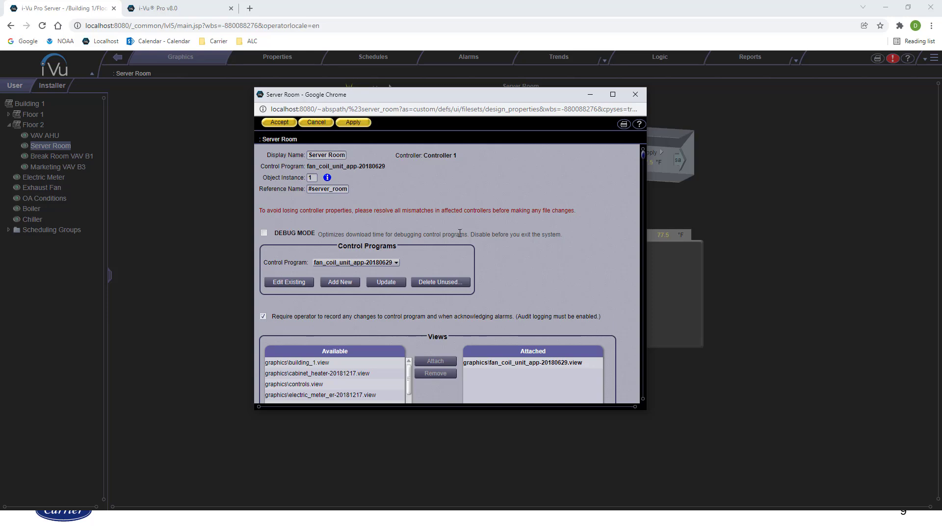
{"action": "left_click", "coordinate": [276, 122]}
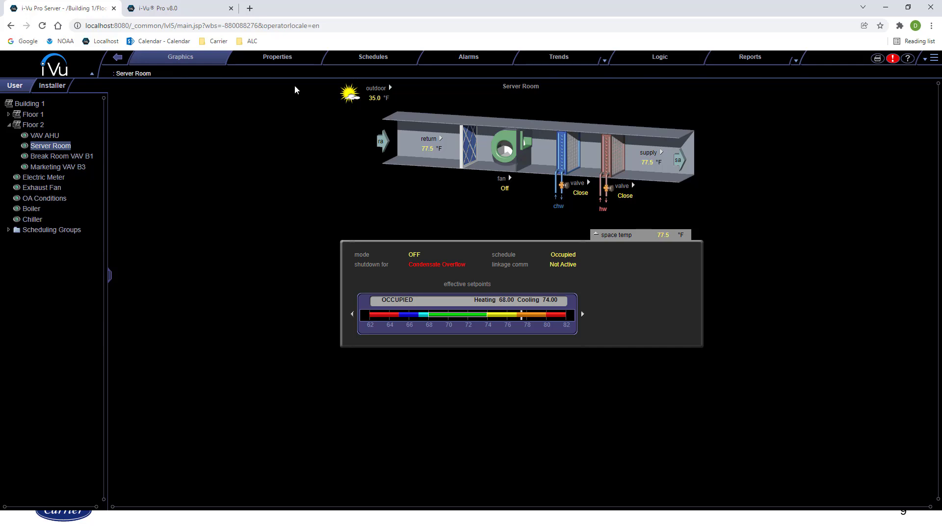
Accept the Server Room I/O Points change, giving the login password and reason 'Return to normal'
{"action": "left_click", "coordinate": [277, 57]}
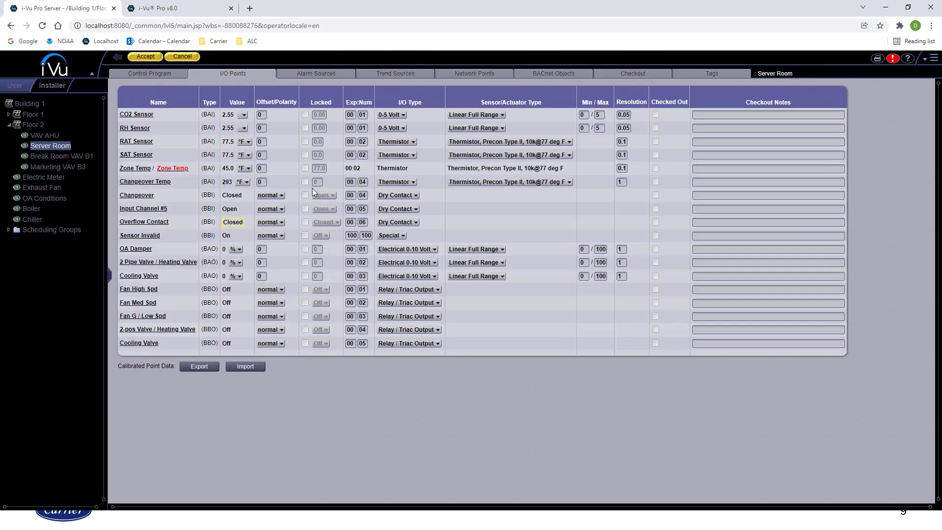
{"action": "left_click", "coordinate": [155, 56]}
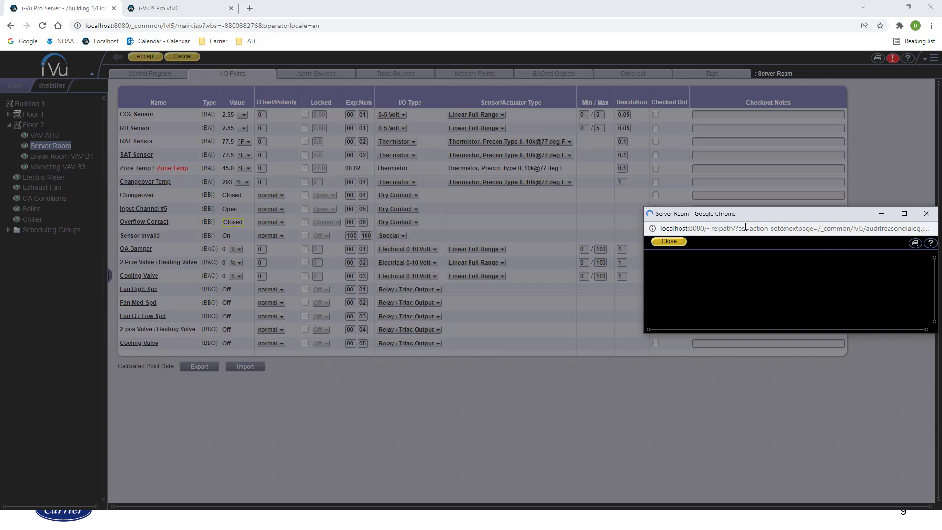
{"action": "left_click_drag", "start_coordinate": [773, 215], "coordinate": [430, 176]}
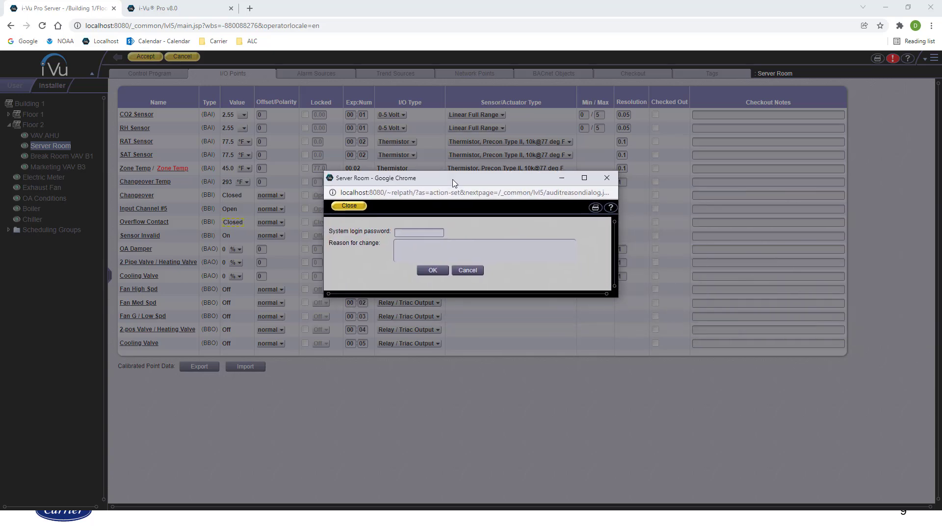
{"action": "left_click", "coordinate": [426, 234]}
{"action": "type", "text": "••••••••••"}
{"action": "left_click", "coordinate": [437, 246]}
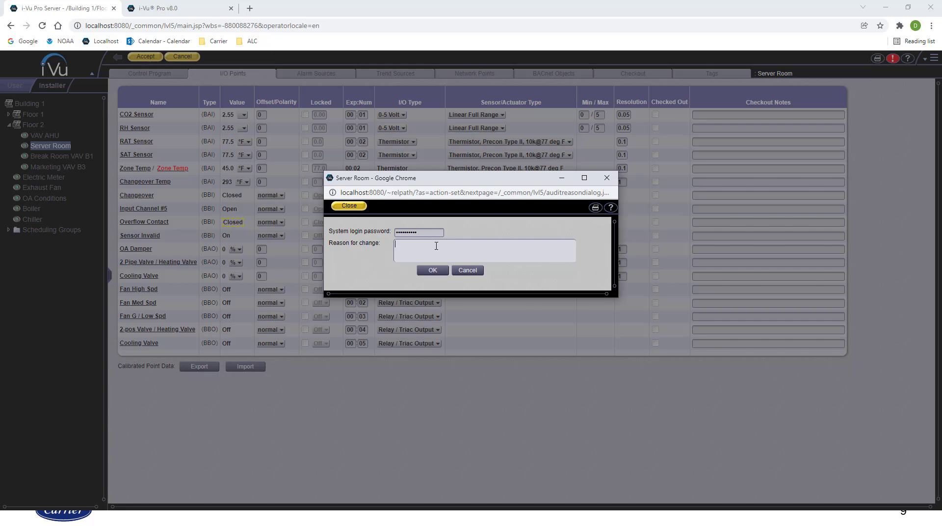
{"action": "type", "text": "Retun"}
{"action": "type", "text": "n to nm"}
{"action": "type", "text": "ormal"}
{"action": "left_click", "coordinate": [429, 271]}
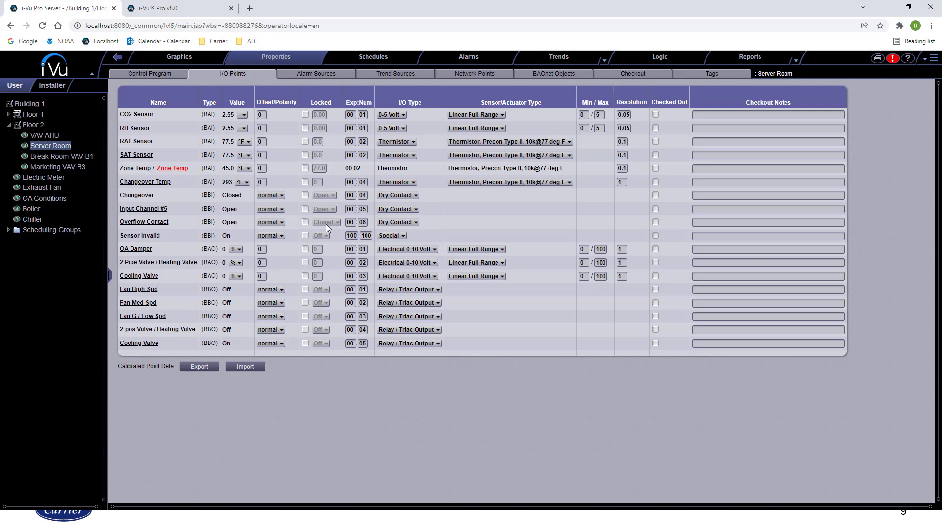
Run the Location Audit Log report from Reports > Security
{"action": "left_click", "coordinate": [796, 60]}
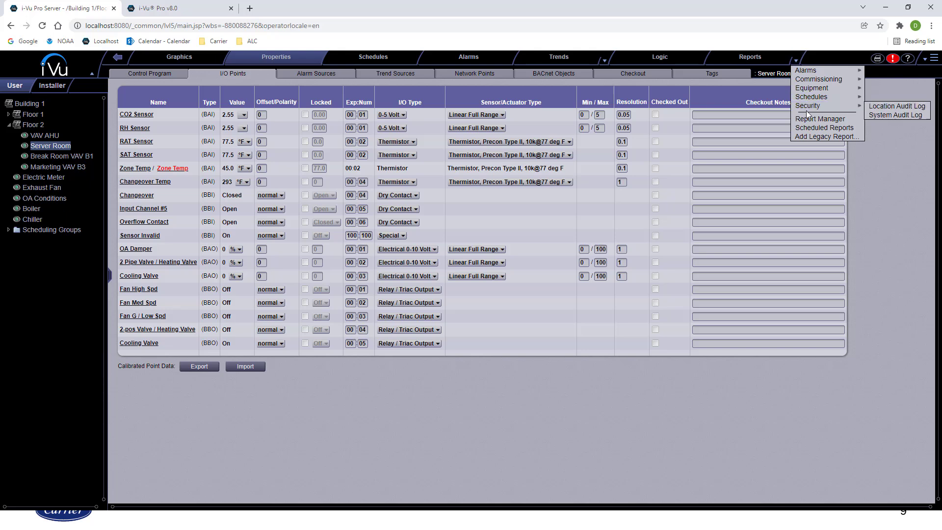
{"action": "mouse_move", "coordinate": [862, 107]}
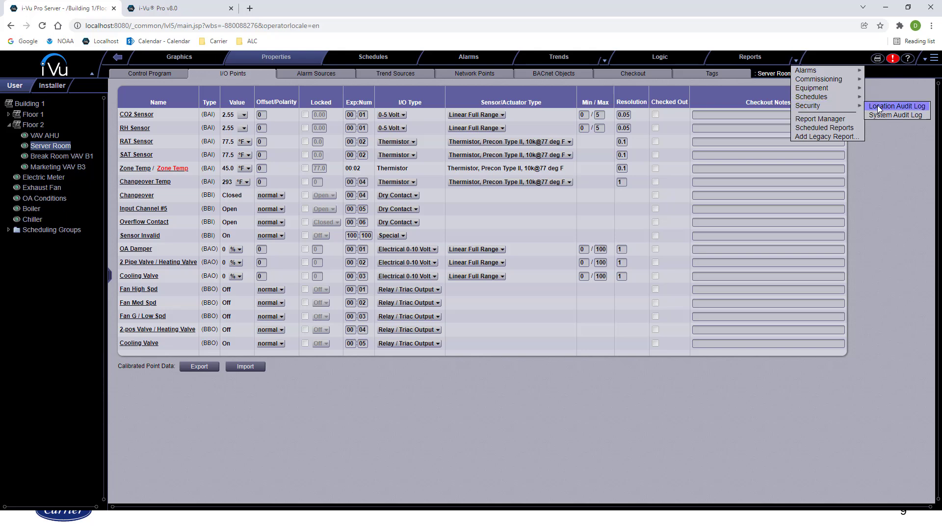
{"action": "left_click", "coordinate": [879, 107]}
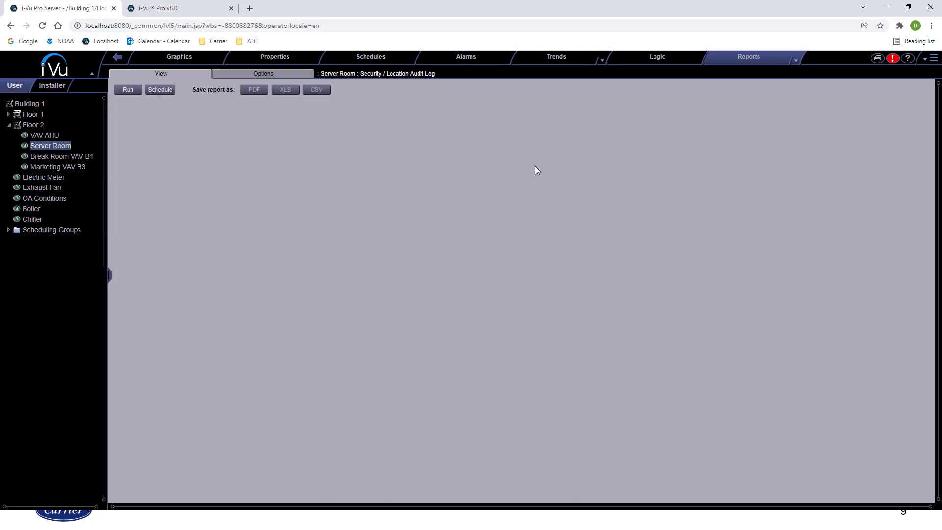
{"action": "left_click", "coordinate": [131, 88]}
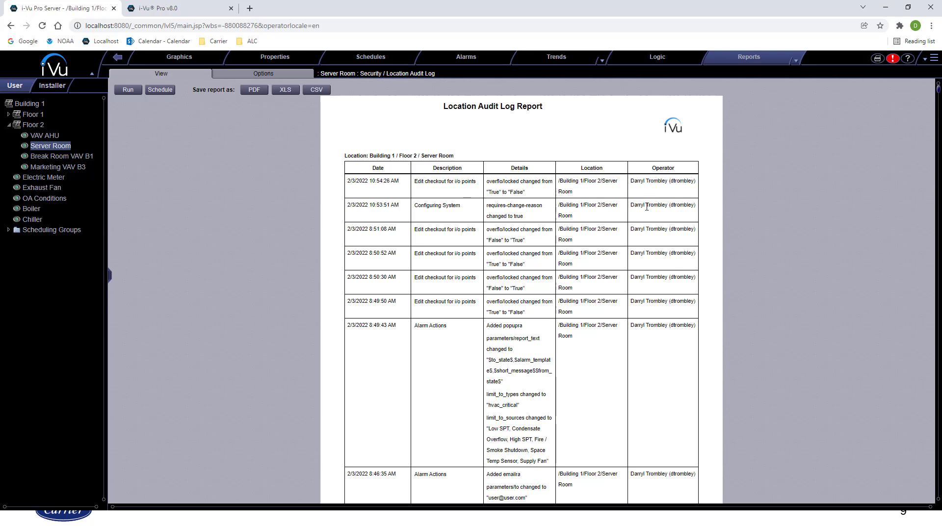
Add the Reason column in the report options and rerun the report
{"action": "left_click", "coordinate": [271, 75]}
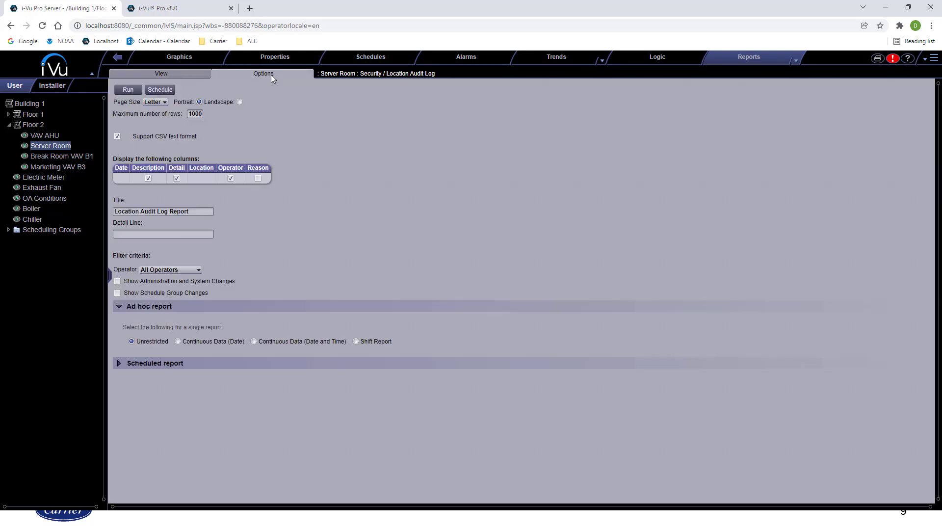
{"action": "left_click", "coordinate": [259, 178]}
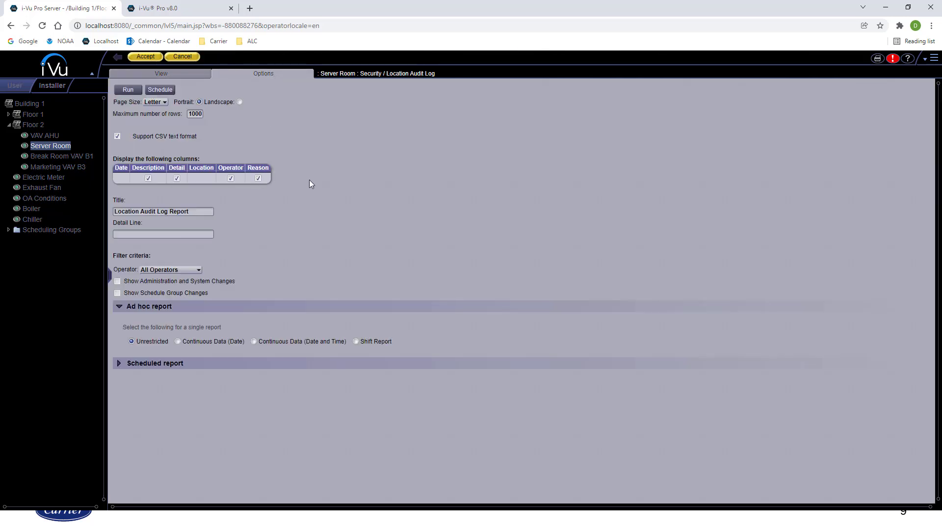
{"action": "left_click", "coordinate": [147, 56]}
{"action": "left_click", "coordinate": [130, 90]}
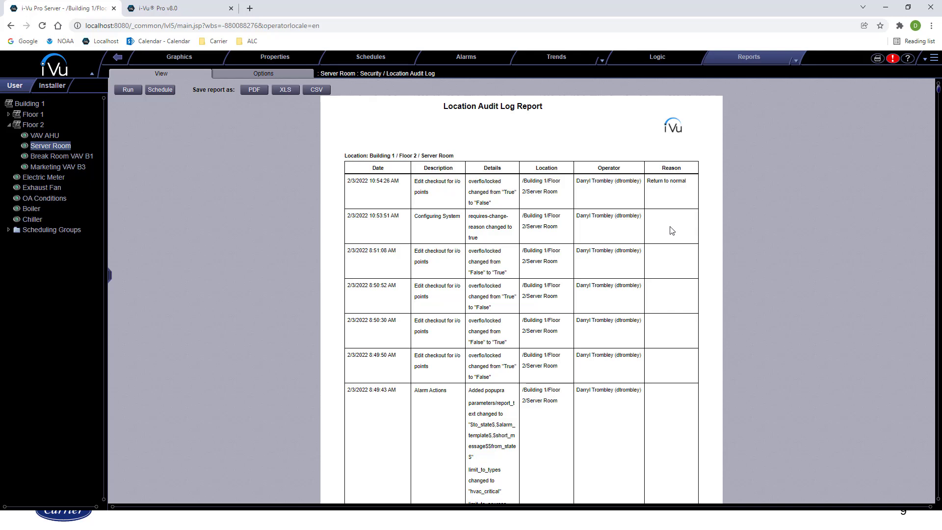
{"action": "left_click", "coordinate": [933, 59]}
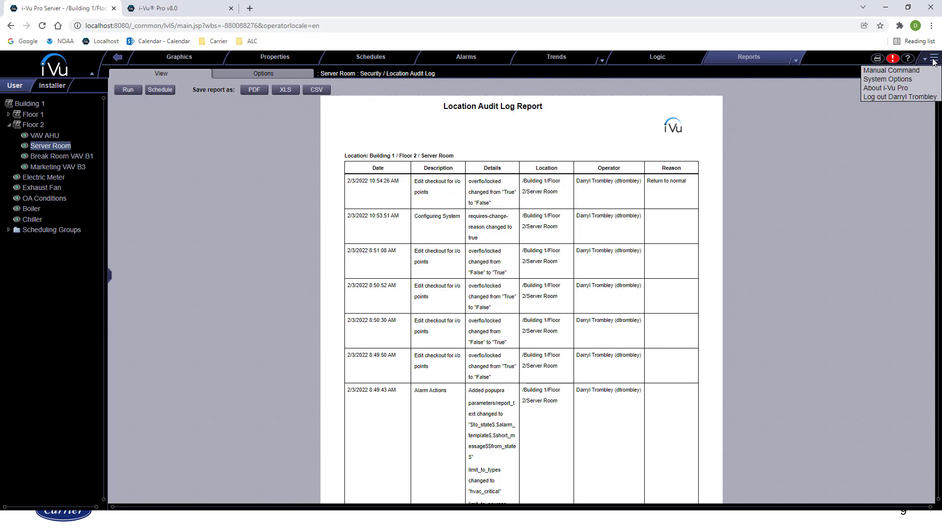
Open System Options in a moved, enlarged window and show System Settings
{"action": "left_click", "coordinate": [904, 79]}
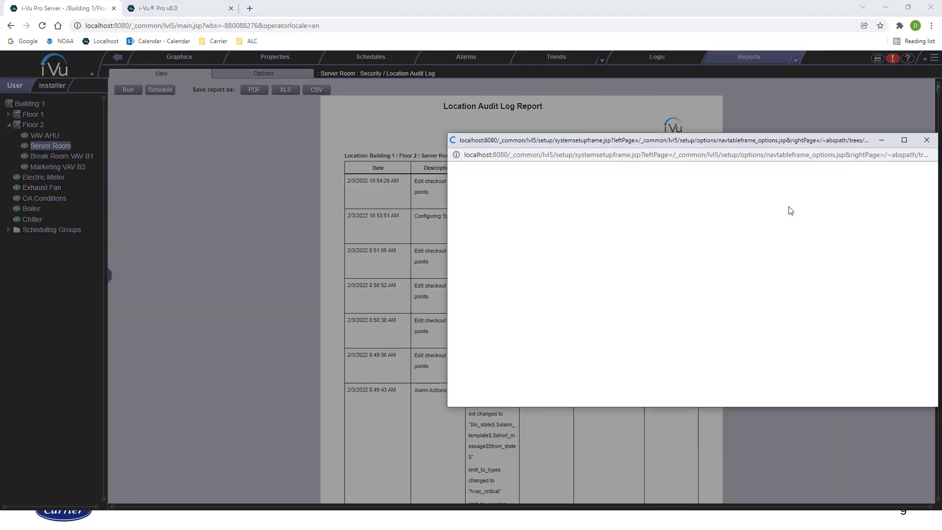
{"action": "left_click_drag", "start_coordinate": [725, 141], "coordinate": [423, 66]}
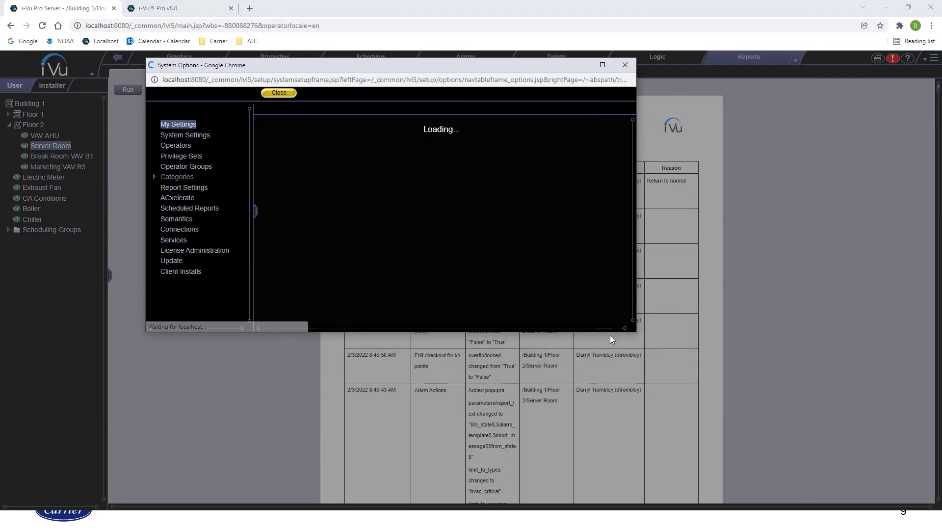
{"action": "left_click_drag", "start_coordinate": [639, 338], "coordinate": [903, 503]}
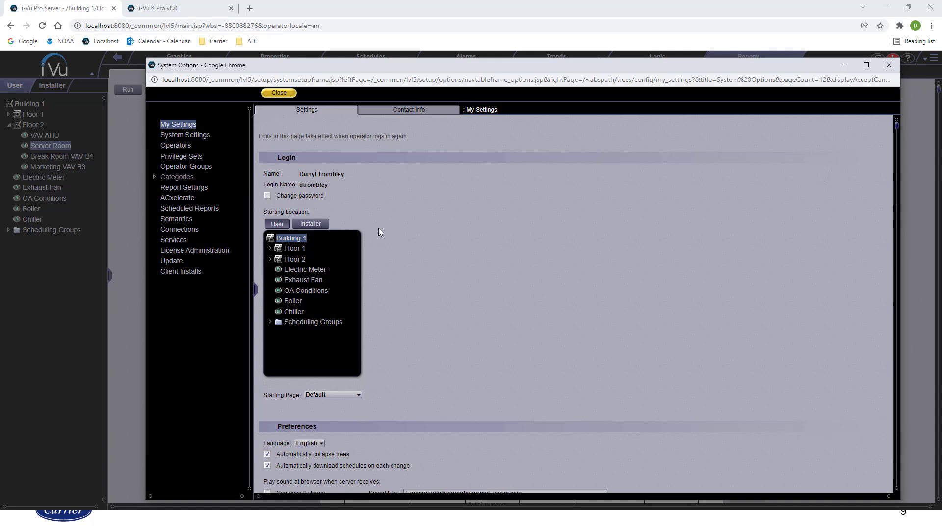
{"action": "left_click", "coordinate": [193, 135]}
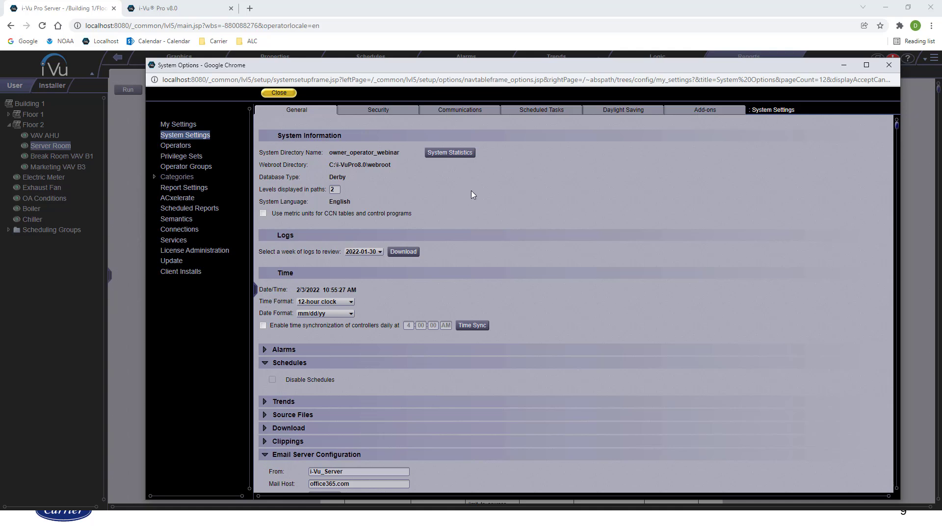
On the Security tab, keep audit log archiving at Never, then view Scheduled Tasks
{"action": "left_click", "coordinate": [356, 112]}
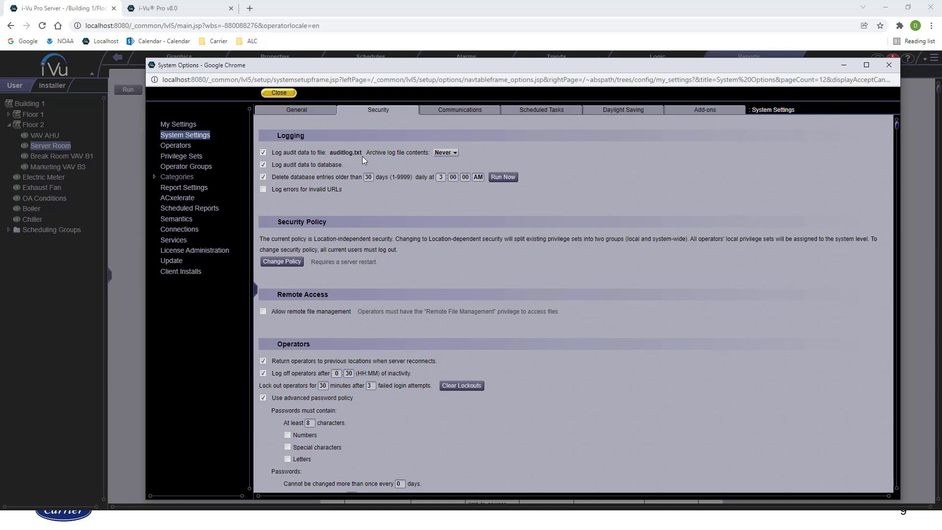
{"action": "left_click", "coordinate": [449, 152]}
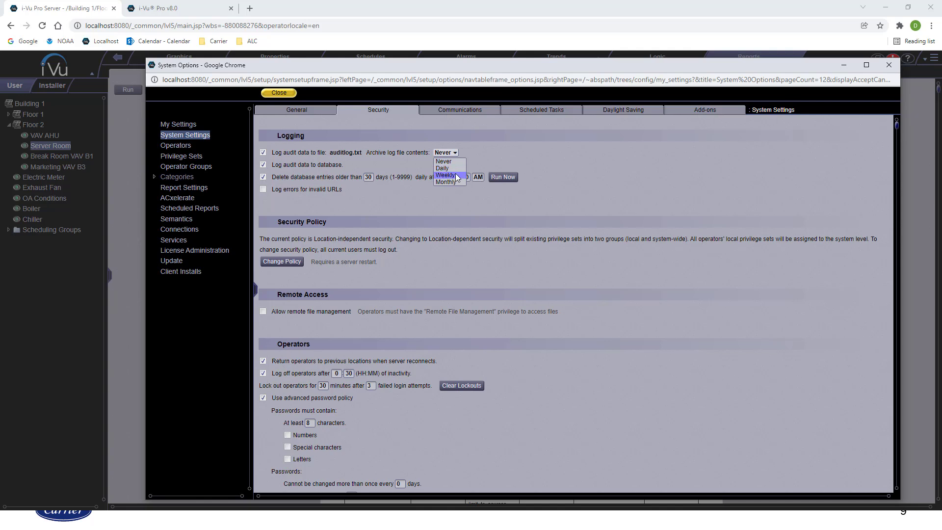
{"action": "left_click", "coordinate": [470, 156]}
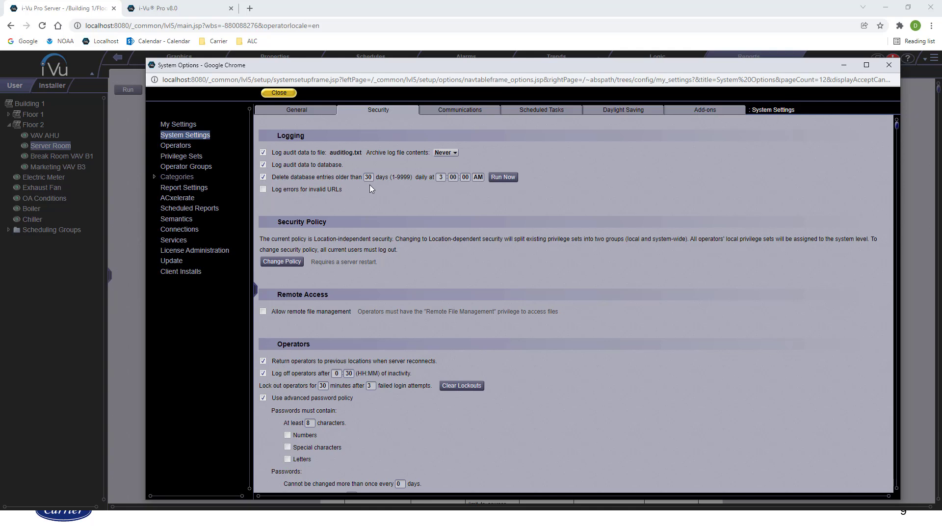
{"action": "left_click", "coordinate": [525, 107]}
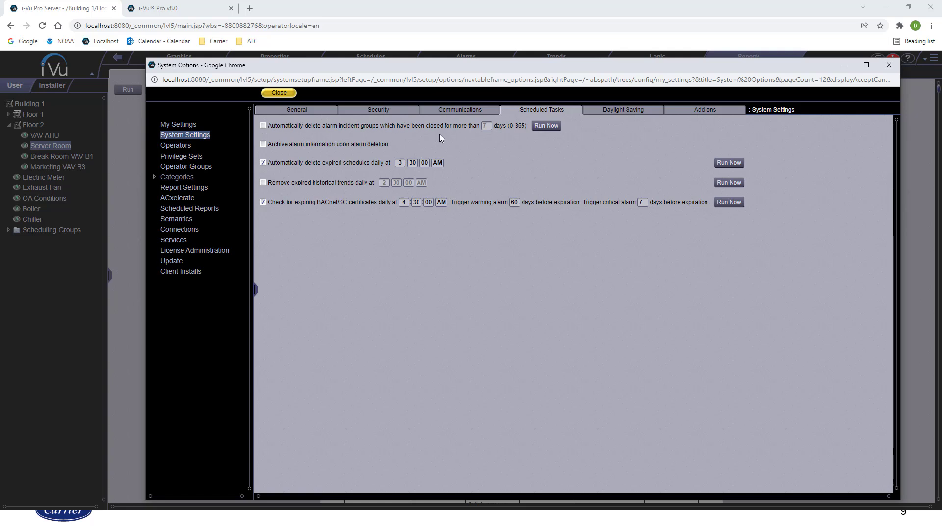
Enable daily deletion of alarm incident groups closed over 7 days and expired-trend removal at 2:30 AM
{"action": "left_click", "coordinate": [263, 125]}
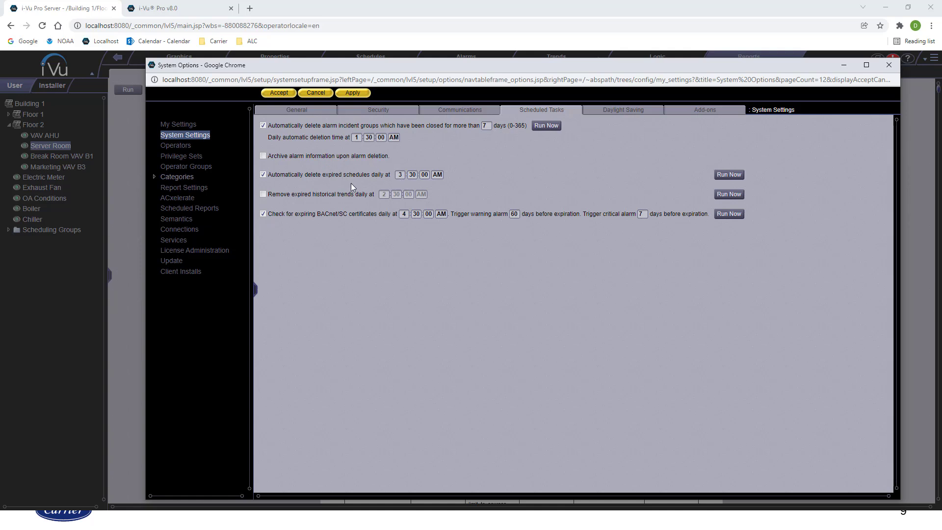
{"action": "left_click", "coordinate": [265, 194]}
Apply the scheduled task changes and expand the General tab's Trends section (30-day retention)
{"action": "left_click", "coordinate": [352, 92]}
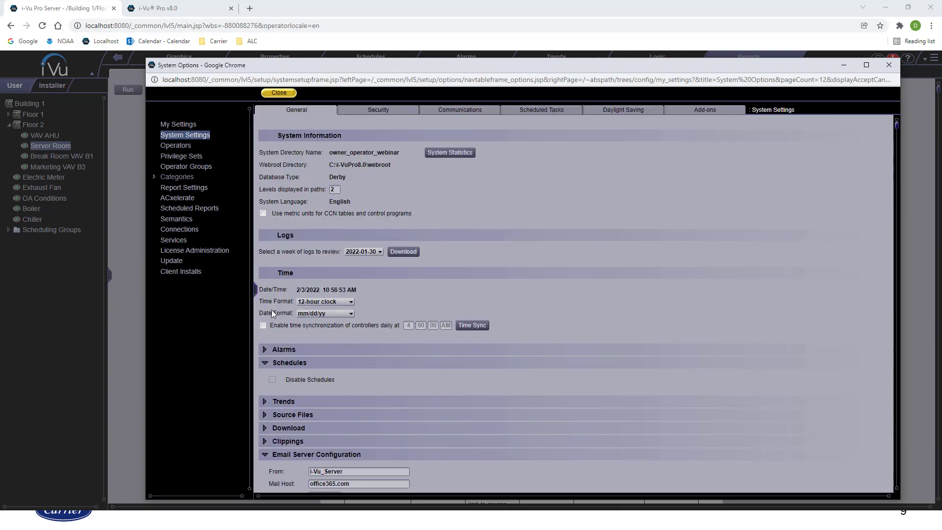
{"action": "scroll", "coordinate": [281, 329], "scroll_direction": "down", "scroll_amount": 3}
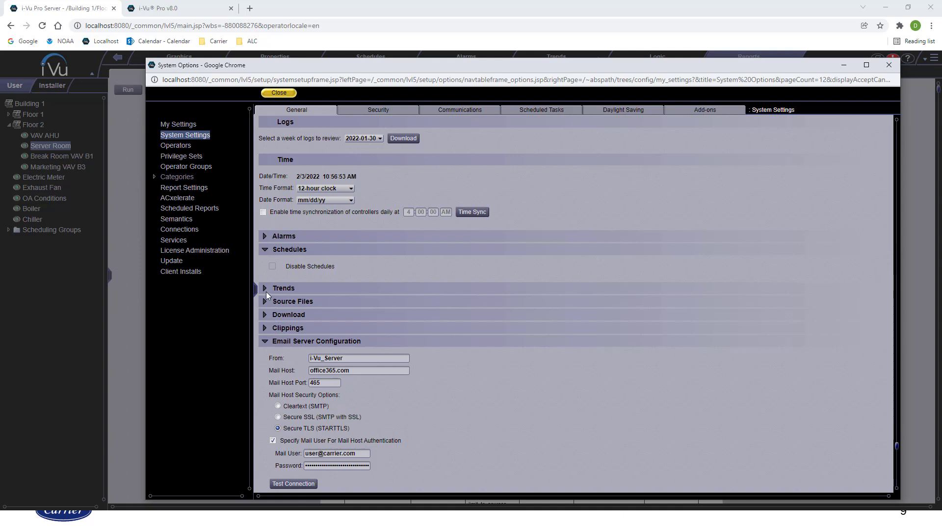
{"action": "left_click", "coordinate": [265, 289]}
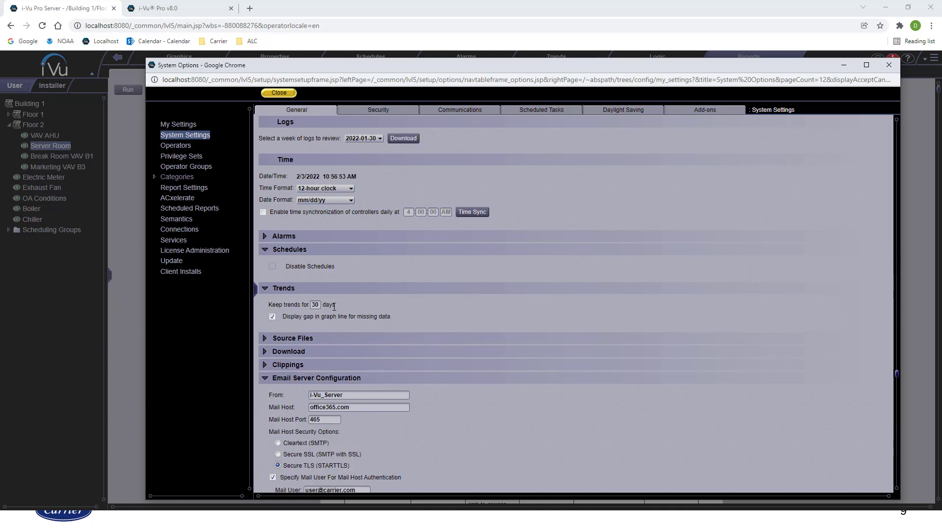